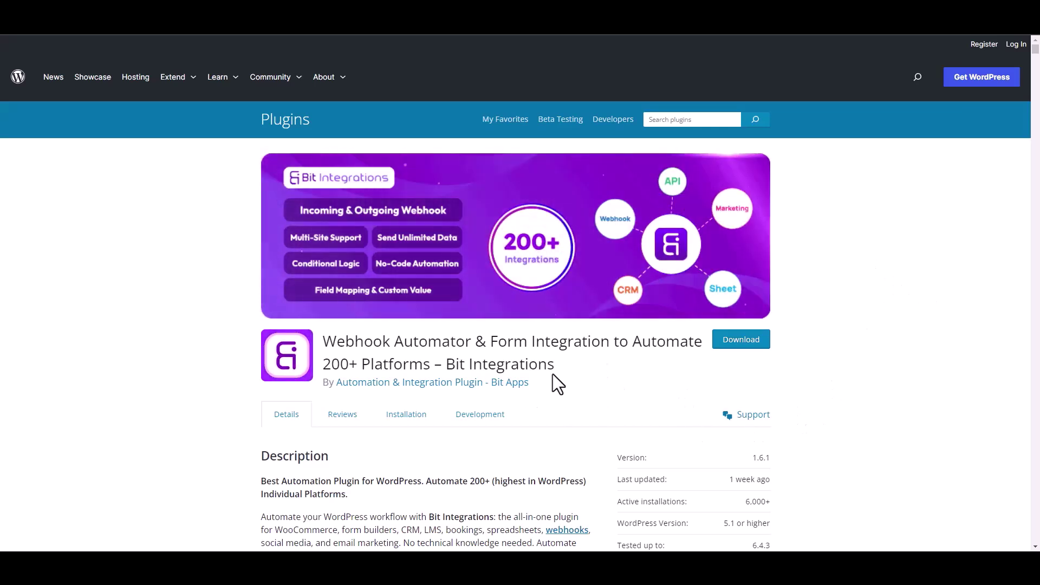
# Create a new integration and pick Spectra as its trigger via the 'sp' search
pyautogui.moveTo(447, 364); pyautogui.dragTo(566, 375)
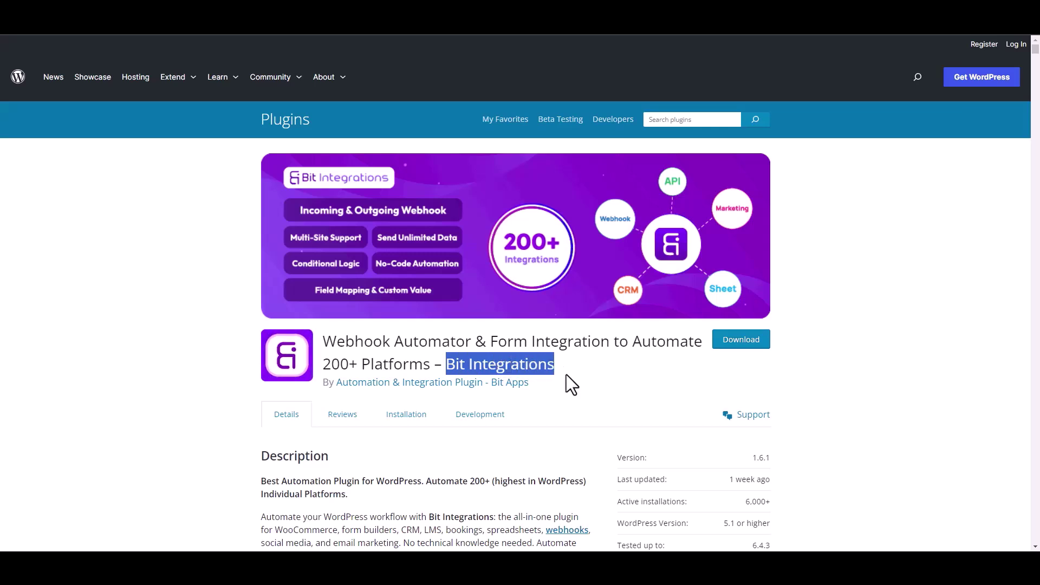
pyautogui.click(574, 378)
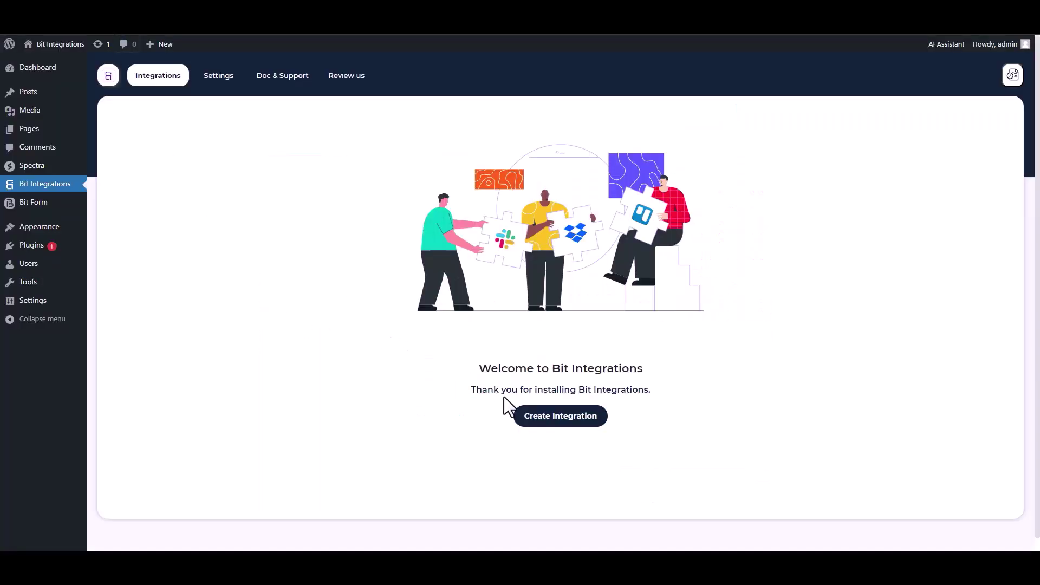
pyautogui.click(529, 417)
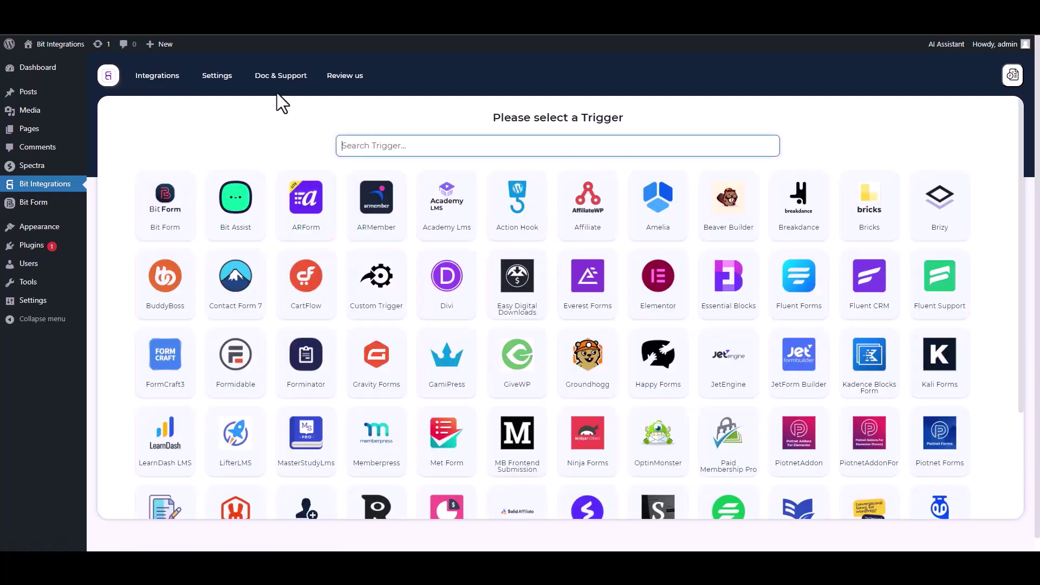
pyautogui.write('sp')
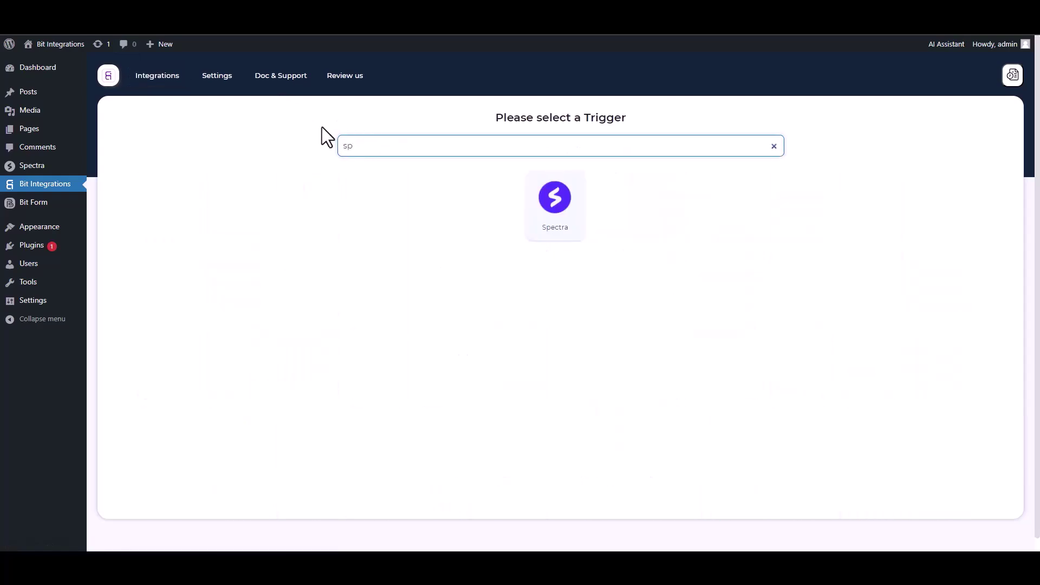
pyautogui.click(533, 216)
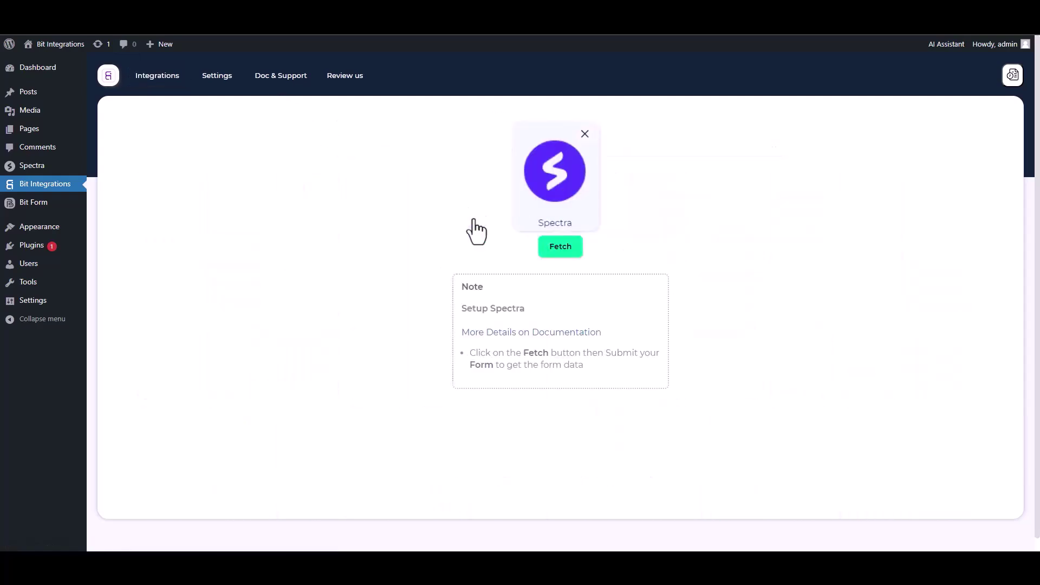
# Start fetching, then submit the Spectra form with Name 'test', a test e-mail and a test phone number
pyautogui.click(559, 249)
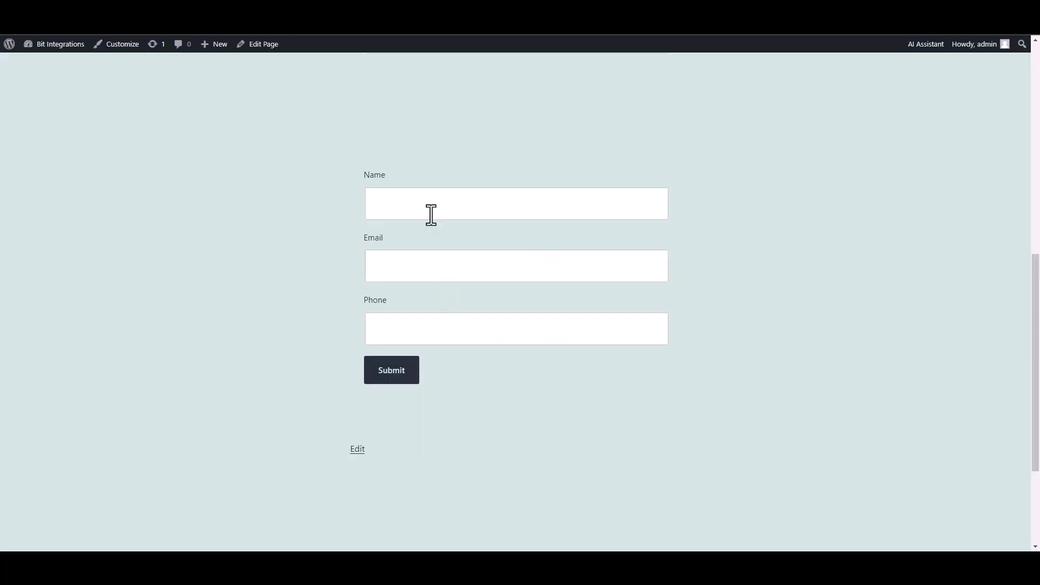
pyautogui.click(429, 213)
pyautogui.write('test')
pyautogui.click(615, 269)
pyautogui.write('test@gmail.com')
pyautogui.press('Tab')
pyautogui.write('45645625')
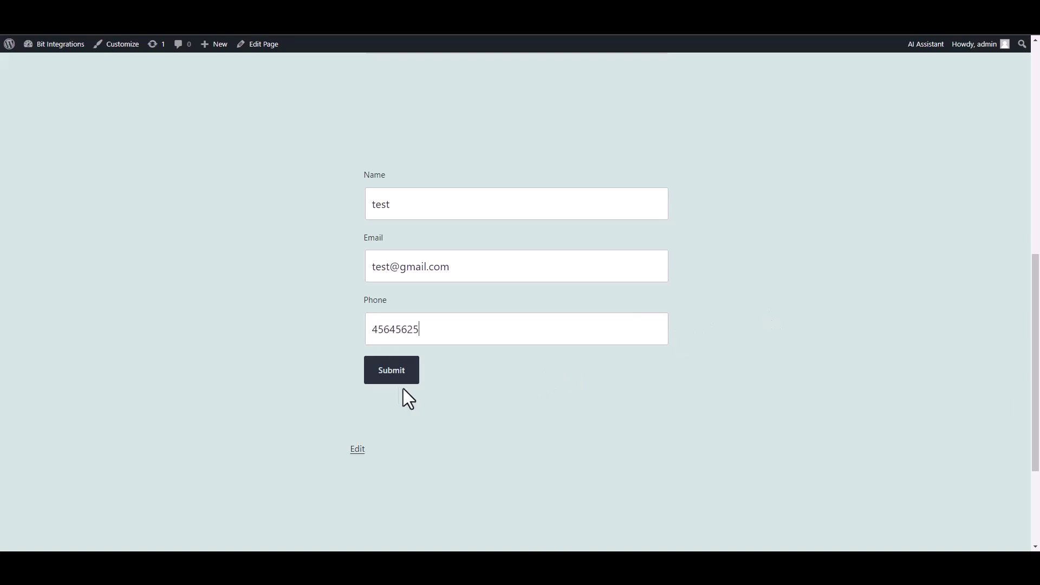
pyautogui.click(399, 375)
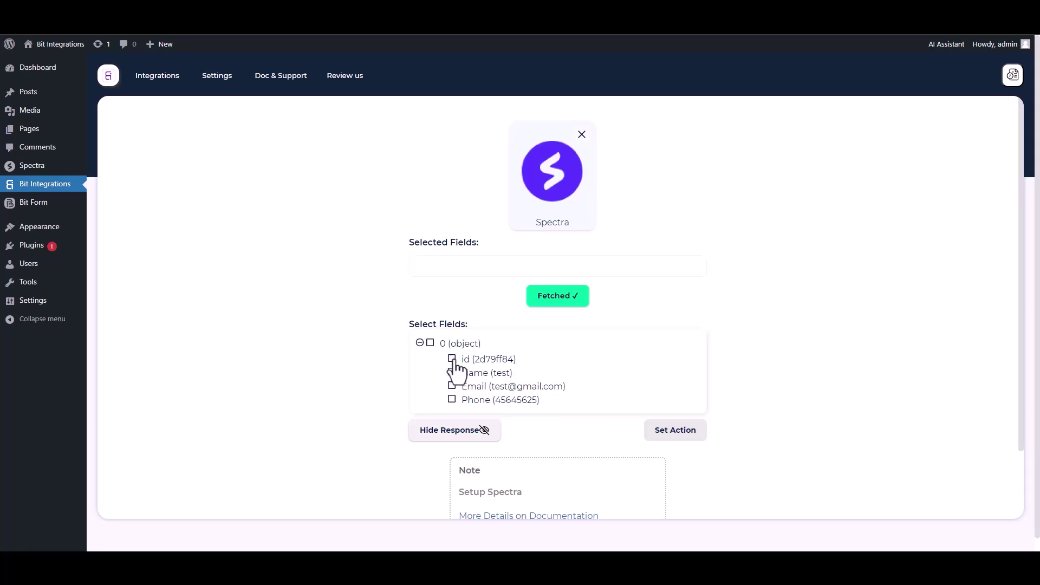
# Select the fetched id, Name, Email and Phone fields
pyautogui.click(452, 359)
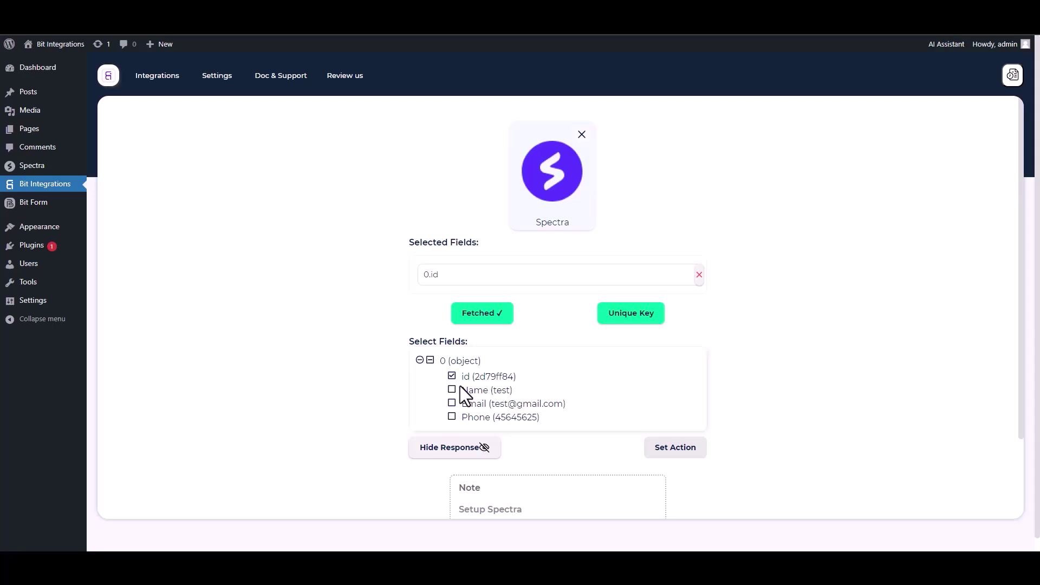
pyautogui.click(455, 389)
pyautogui.click(453, 427)
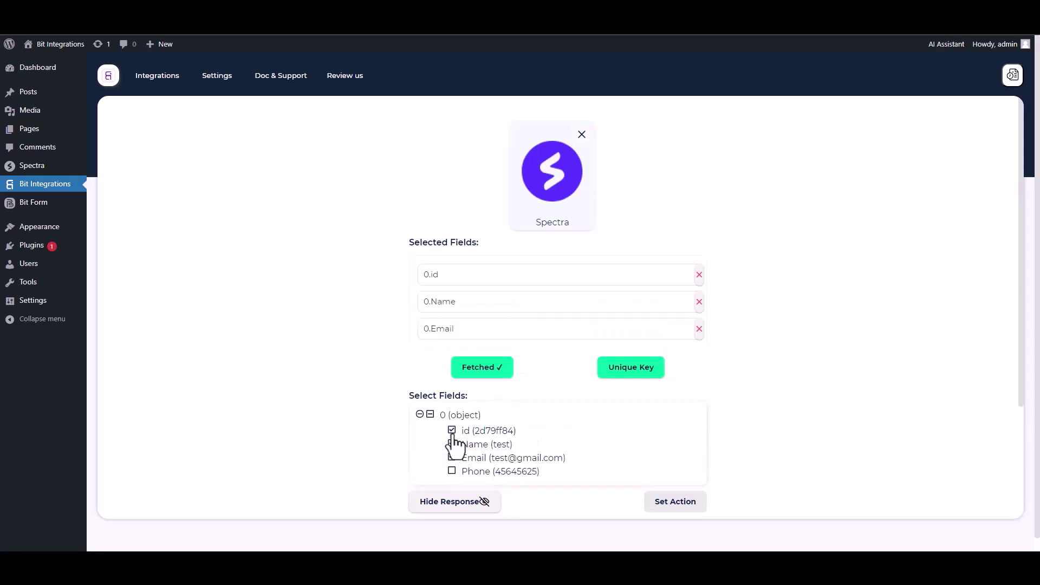
pyautogui.click(453, 470)
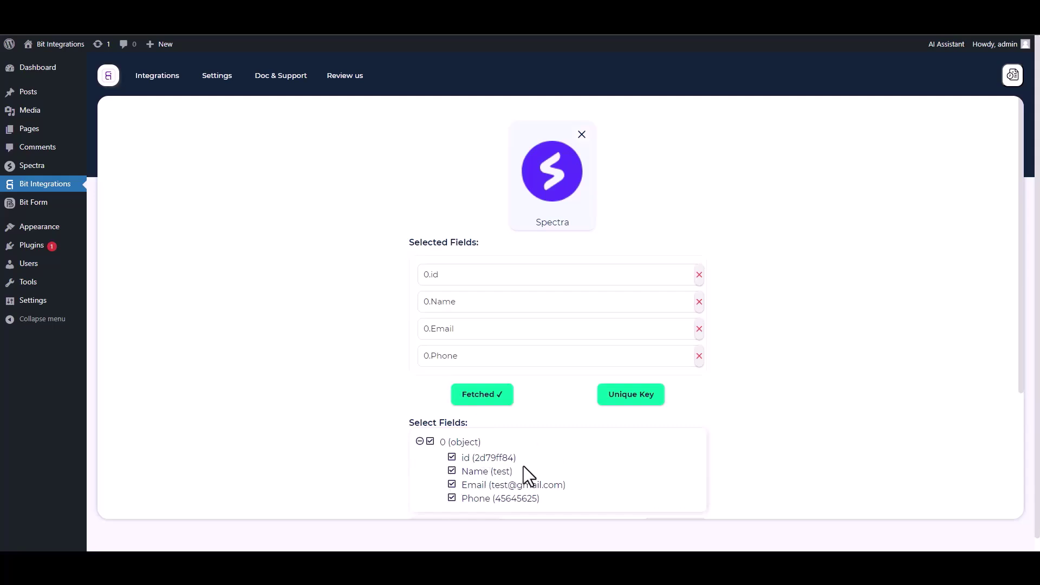
# Set 0.id as the unique primary key
pyautogui.click(628, 403)
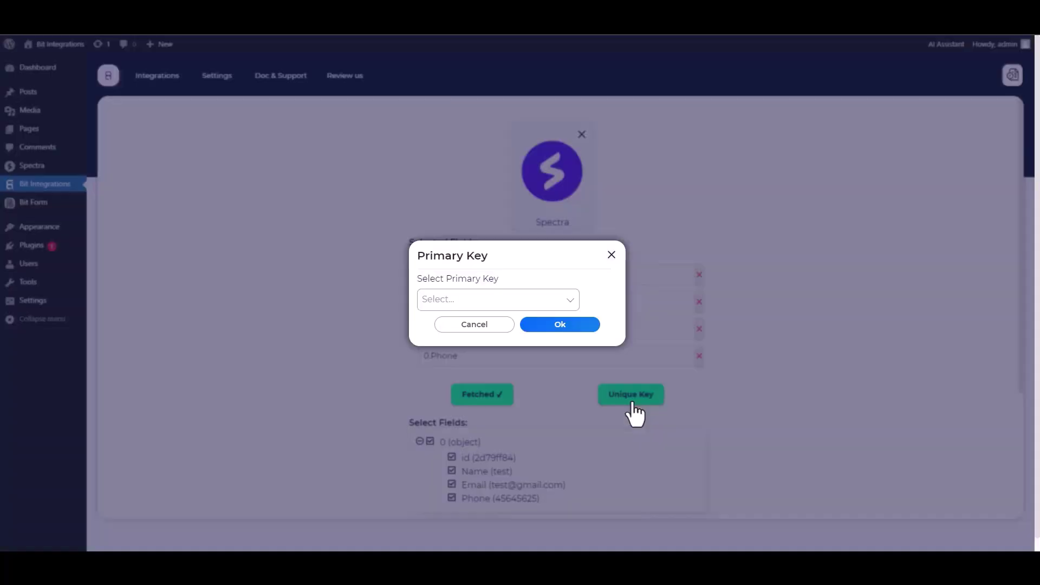
pyautogui.click(490, 299)
pyautogui.click(440, 327)
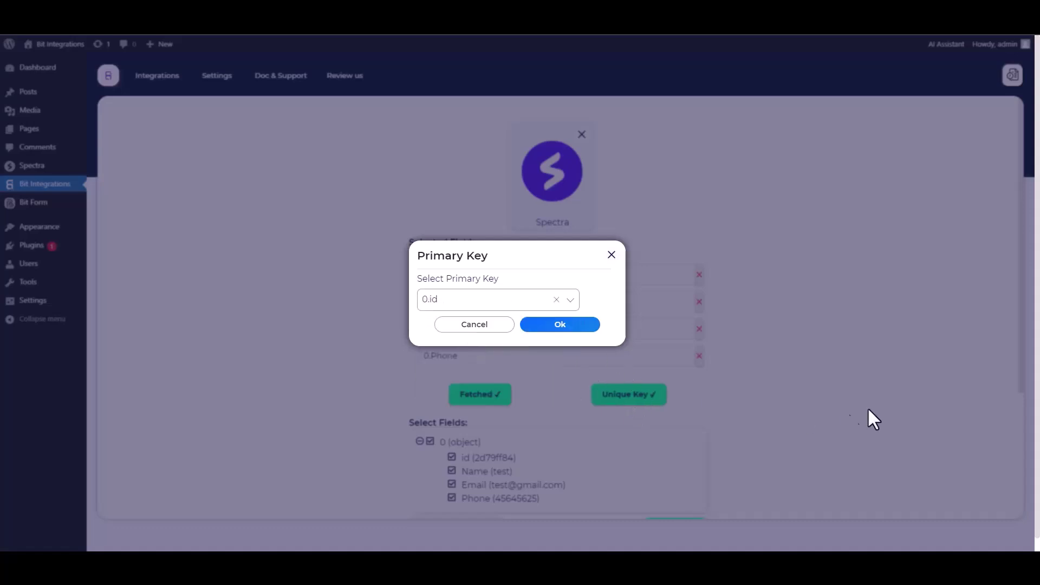
pyautogui.click(560, 327)
pyautogui.scroll(-1, 746, 327)
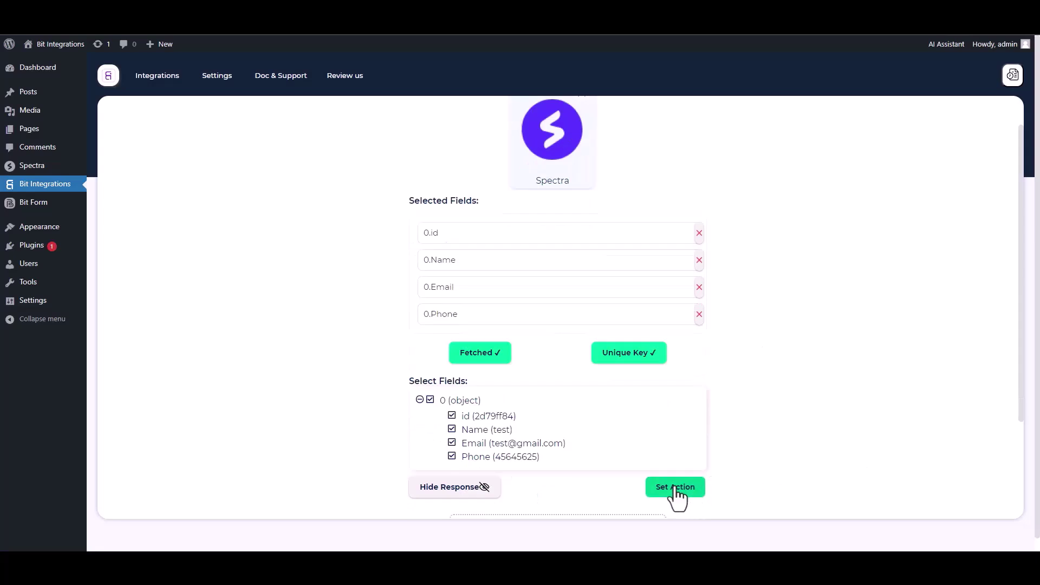
# Choose Freshdesk as the action app via the 'Freshd' search
pyautogui.click(676, 488)
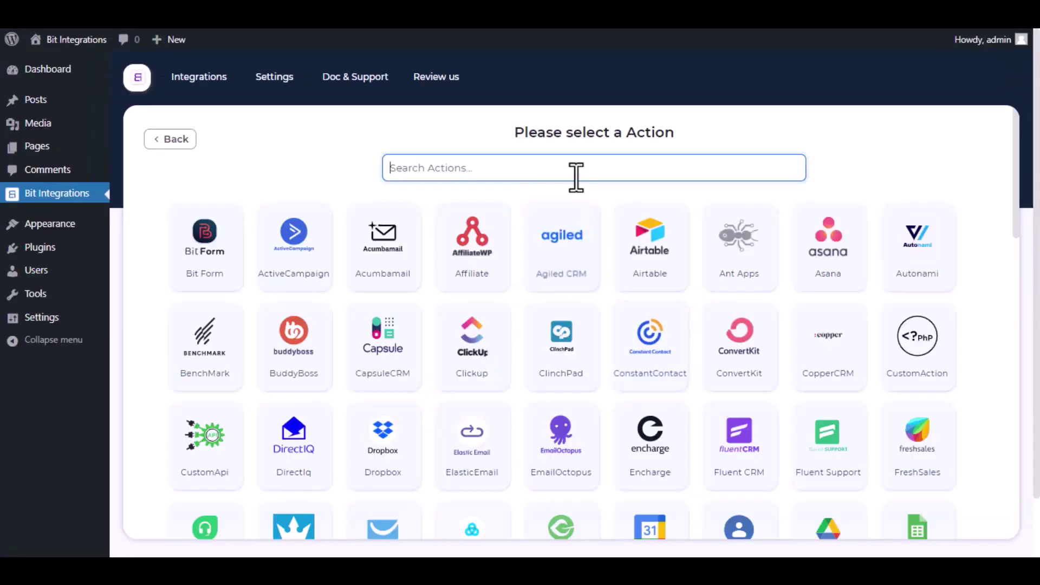
pyautogui.write('Fres')
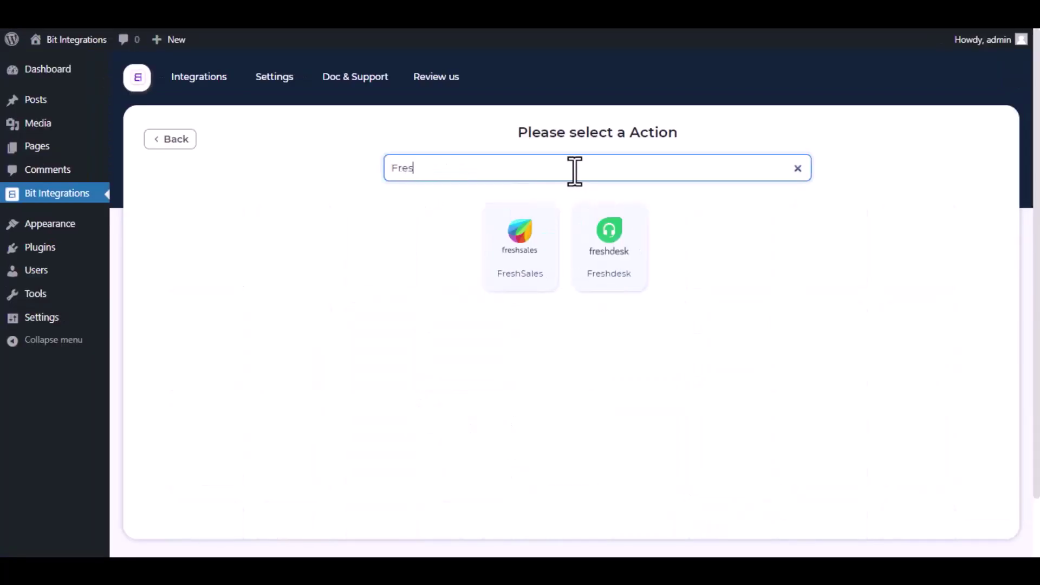
pyautogui.write('hdesk')
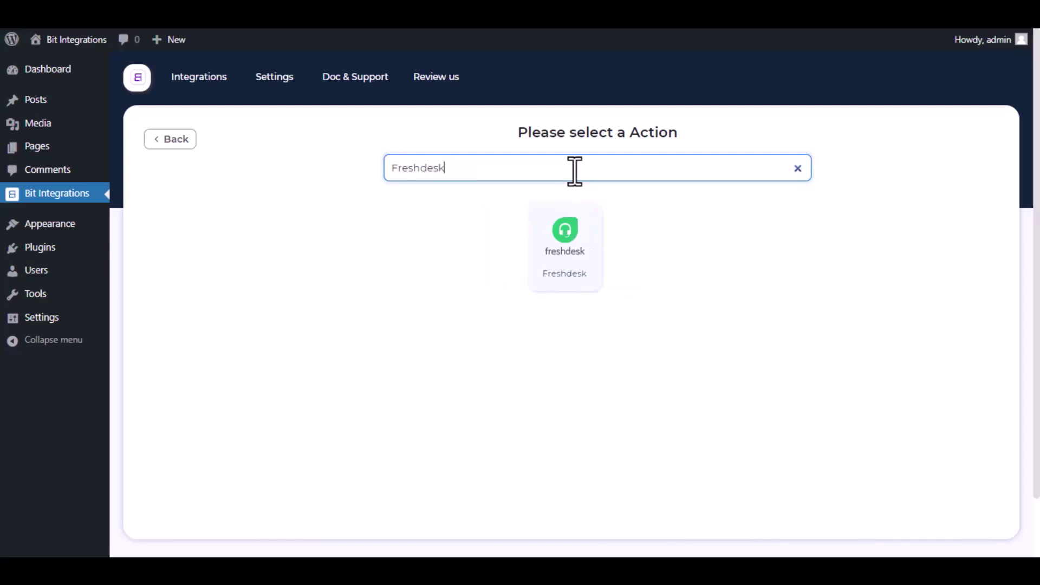
pyautogui.click(567, 248)
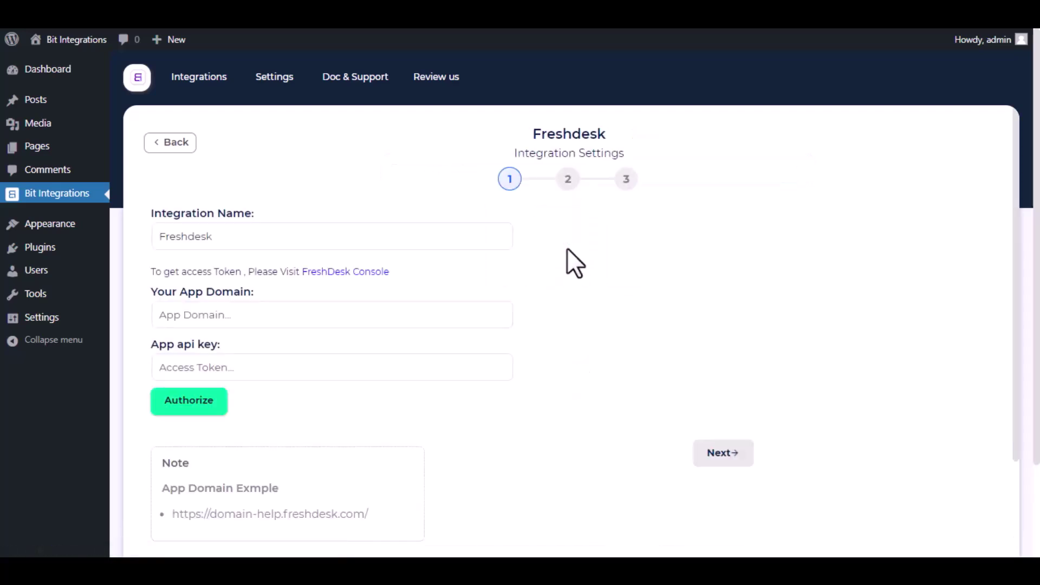
# Keep the integration name Freshdesk and review the access token and App Domain hints
pyautogui.moveTo(377, 248); pyautogui.dragTo(148, 236)
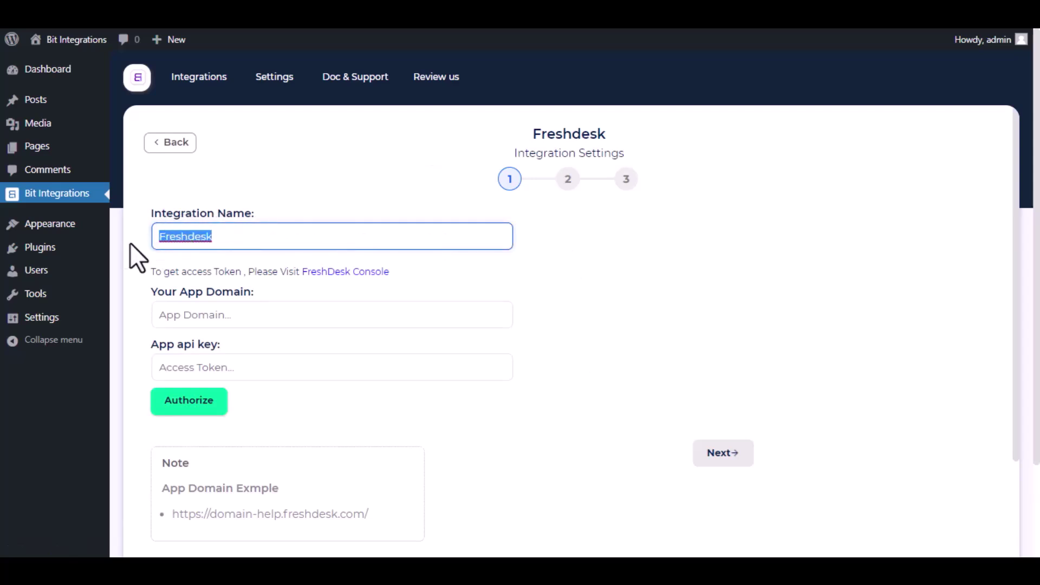
pyautogui.click(136, 242)
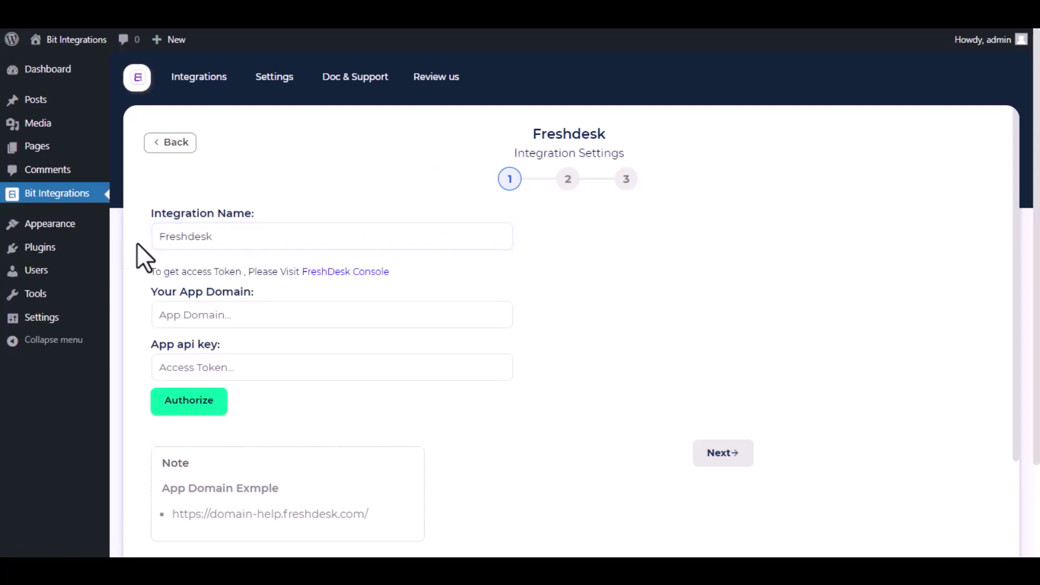
pyautogui.moveTo(148, 278); pyautogui.dragTo(239, 269)
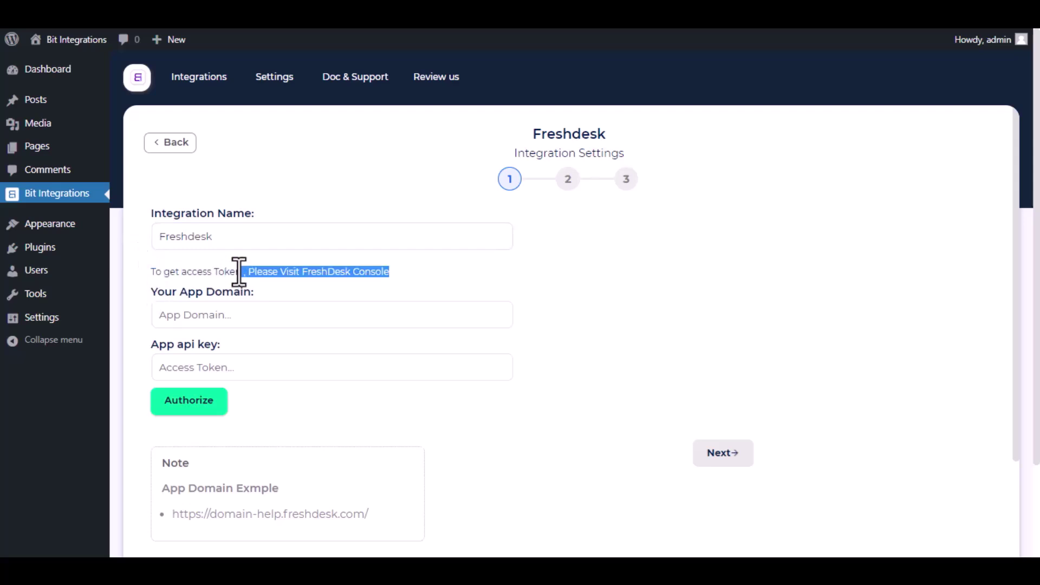
pyautogui.click(151, 268)
pyautogui.moveTo(151, 268); pyautogui.dragTo(311, 279)
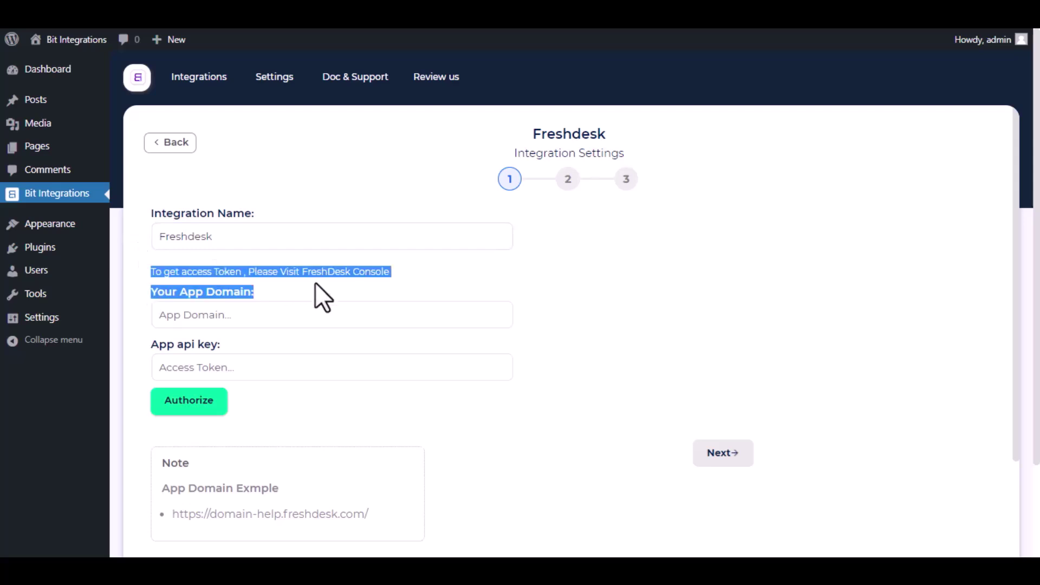
pyautogui.click(315, 283)
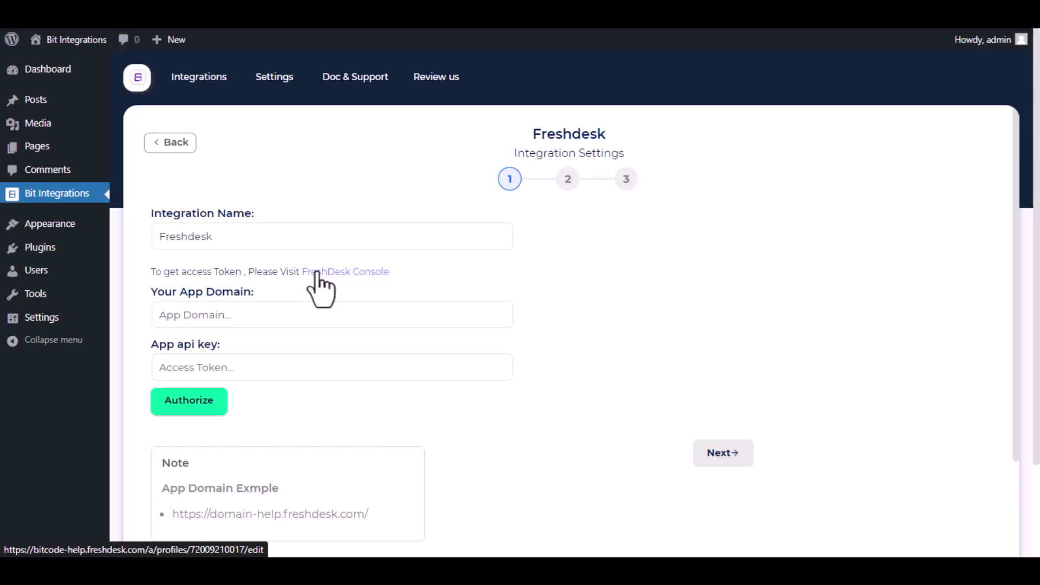
# Reveal the API key in the Freshdesk profile settings, passing the image captcha
pyautogui.click(318, 273)
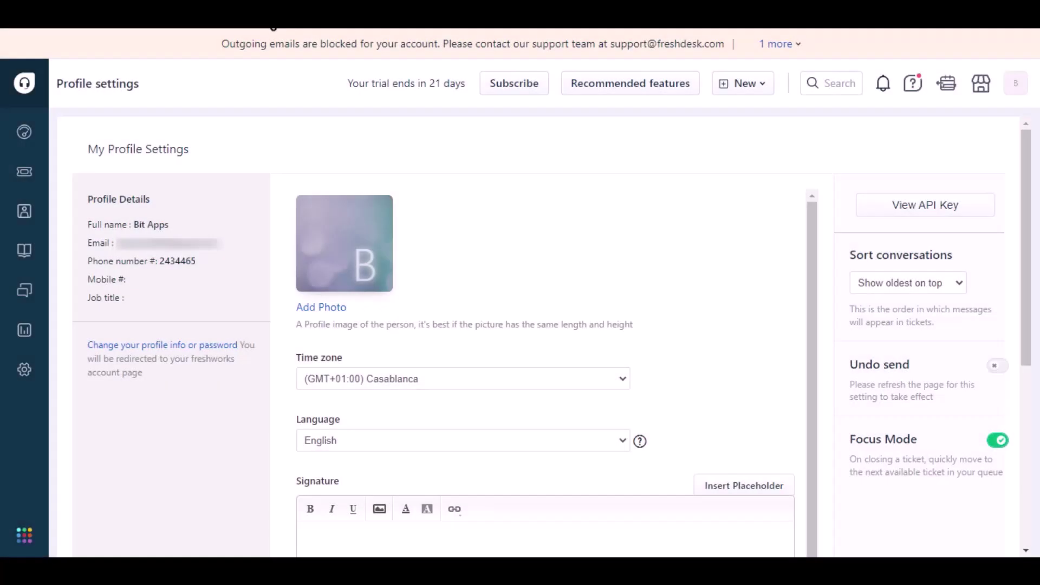
pyautogui.click(909, 209)
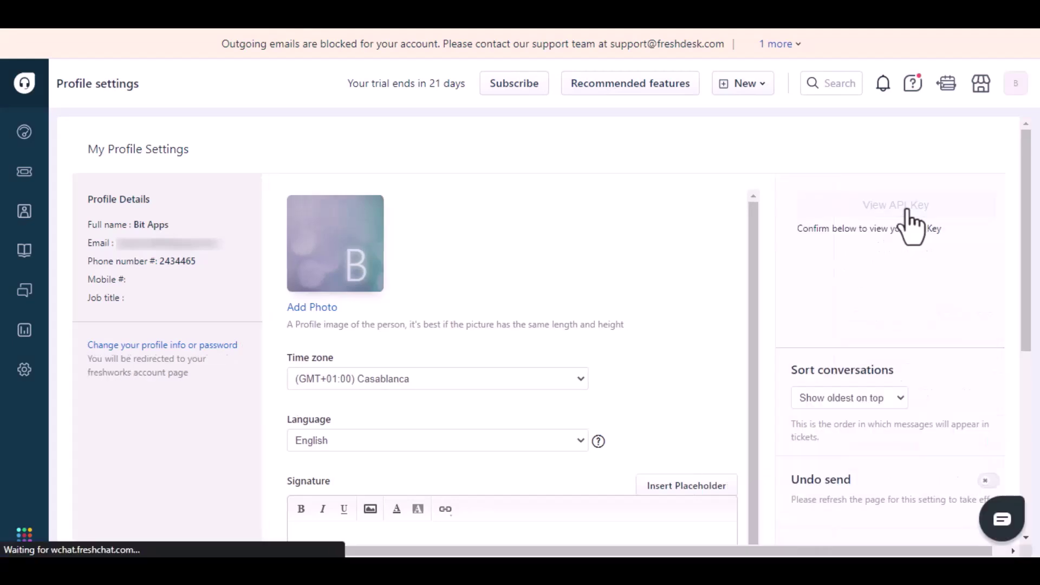
pyautogui.click(821, 277)
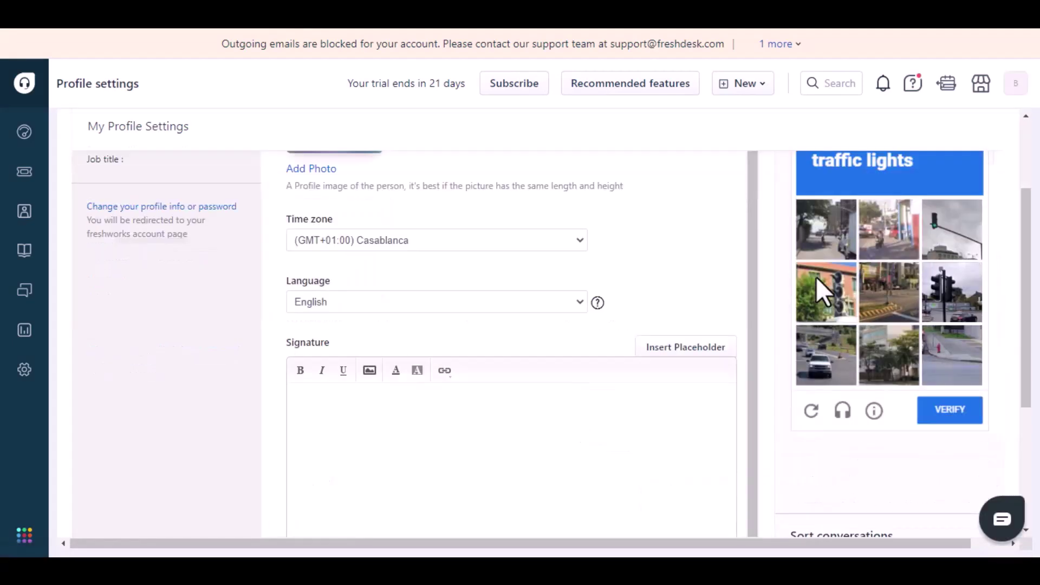
pyautogui.click(940, 228)
pyautogui.click(952, 292)
pyautogui.click(826, 292)
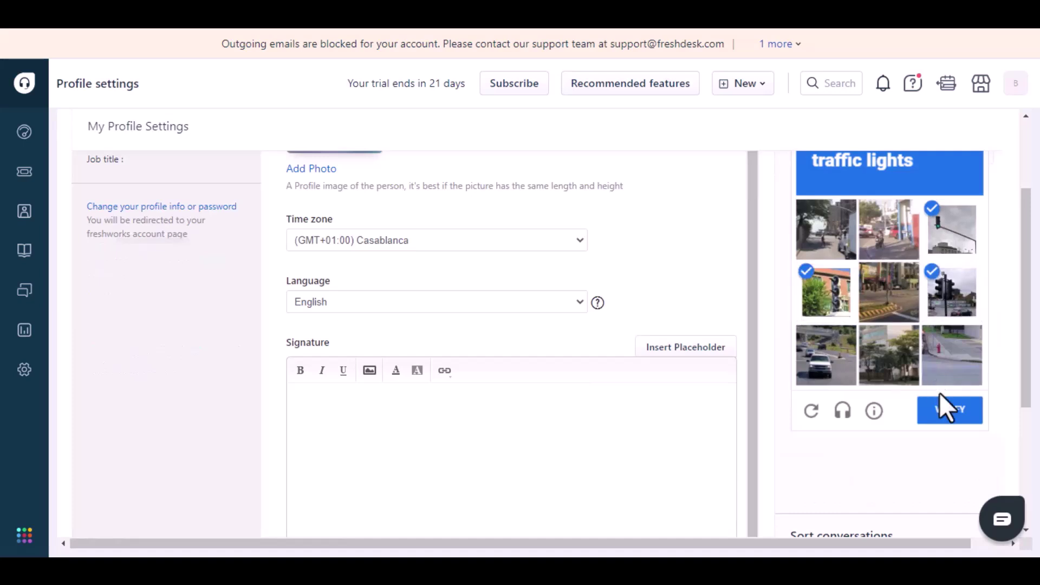
pyautogui.click(948, 409)
# Copy the API key and paste it into the Bit Integrations App api key field
pyautogui.scroll(3, 892, 242)
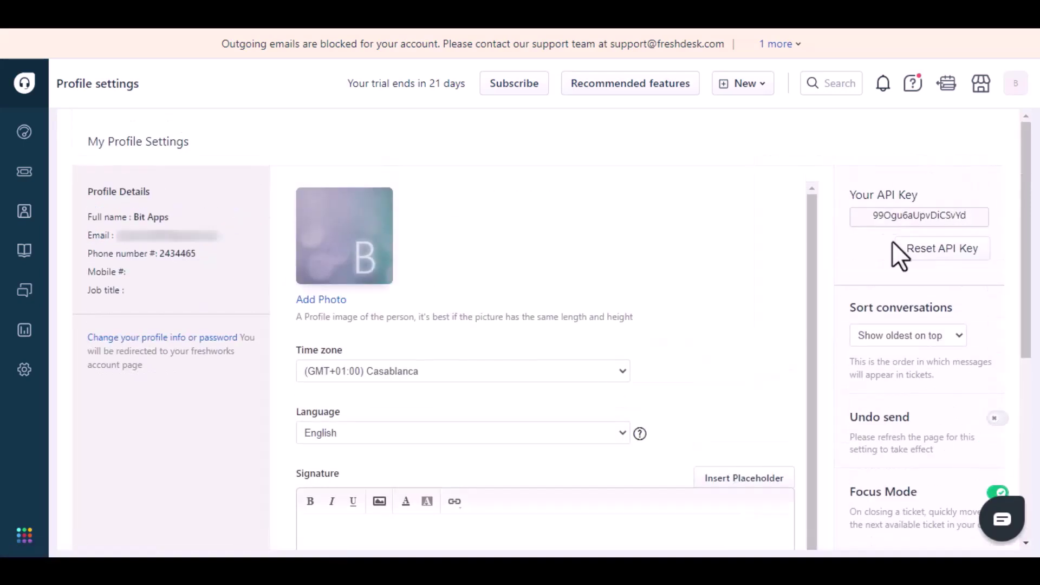
pyautogui.doubleClick(914, 215)
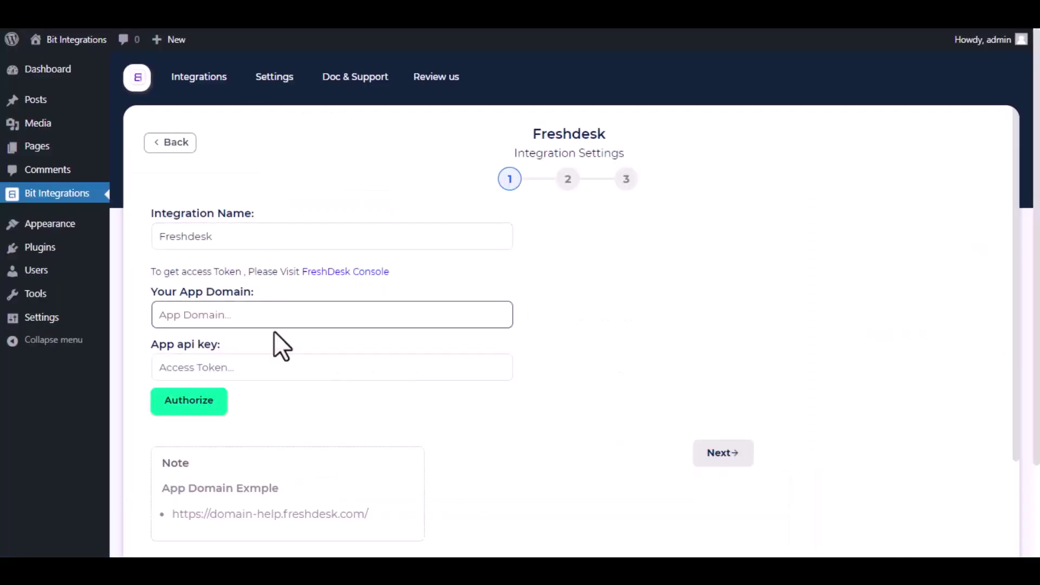
pyautogui.click(280, 370)
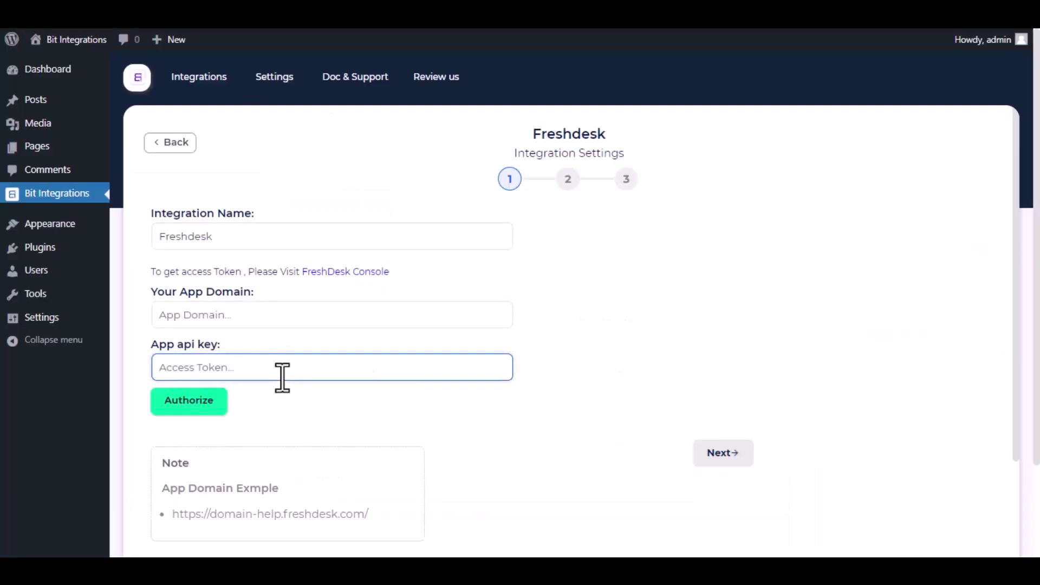
pyautogui.hotkey('ctrl', 'v')
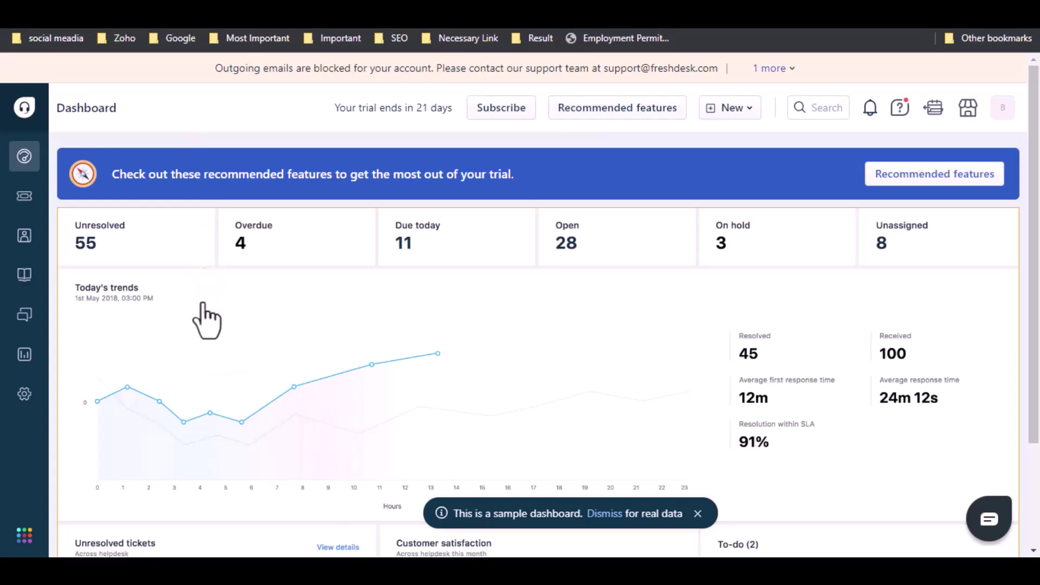
# Copy the portal URL link from Freshdesk Admin > Channels > Portals
pyautogui.click(24, 395)
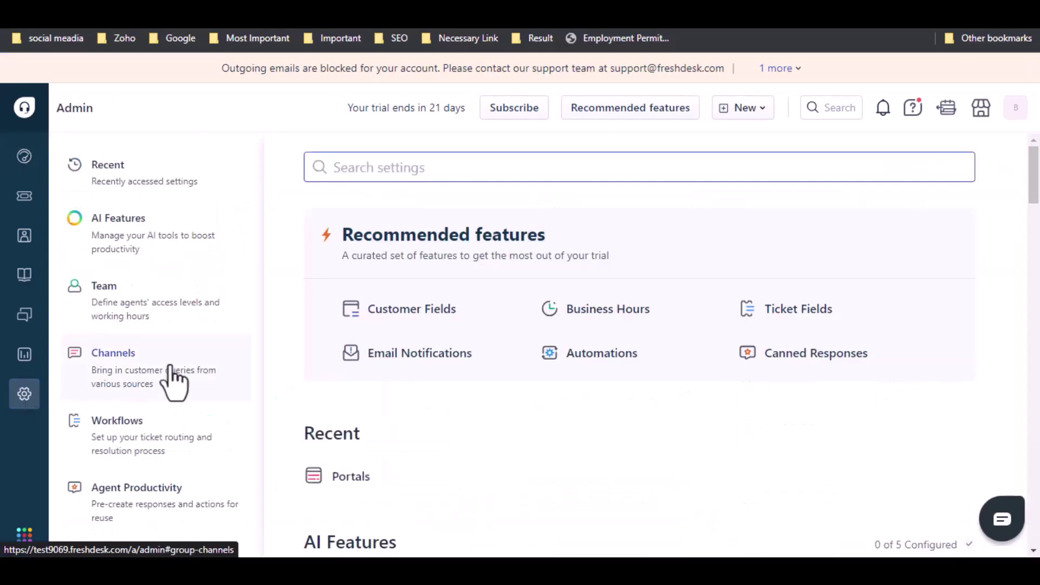
pyautogui.click(171, 368)
pyautogui.click(427, 236)
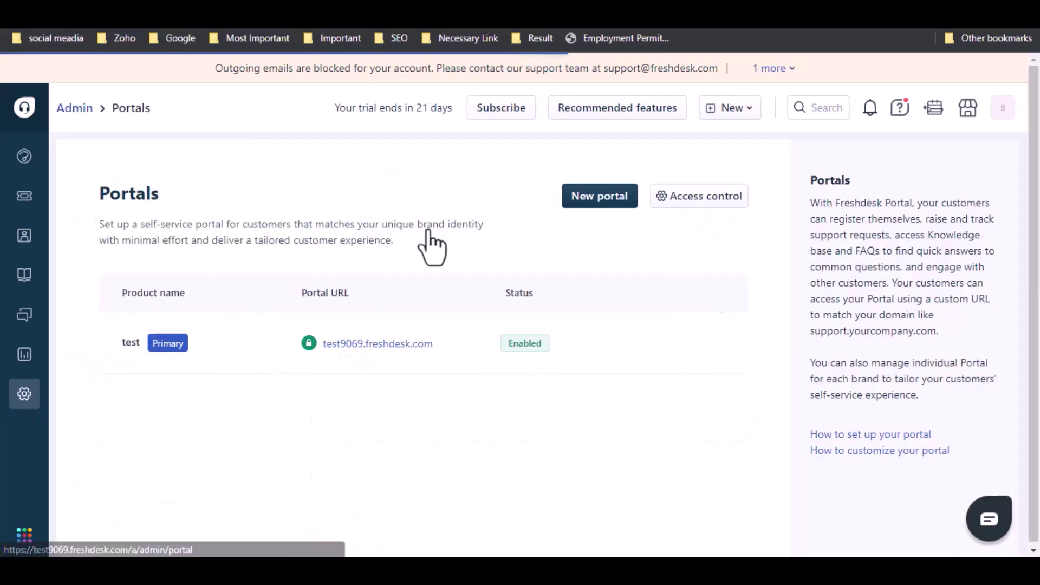
pyautogui.rightClick(389, 348)
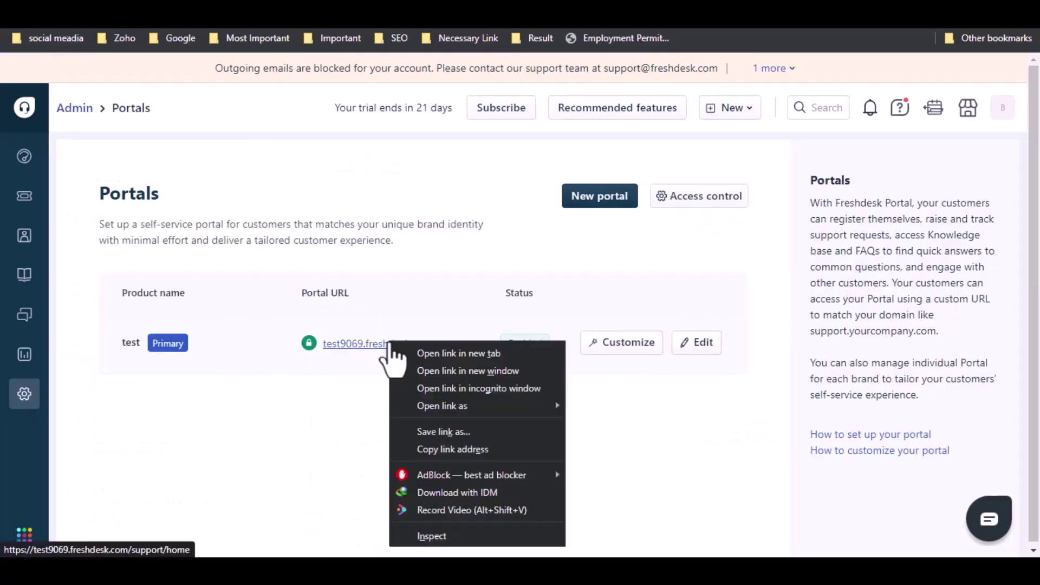
pyautogui.click(463, 446)
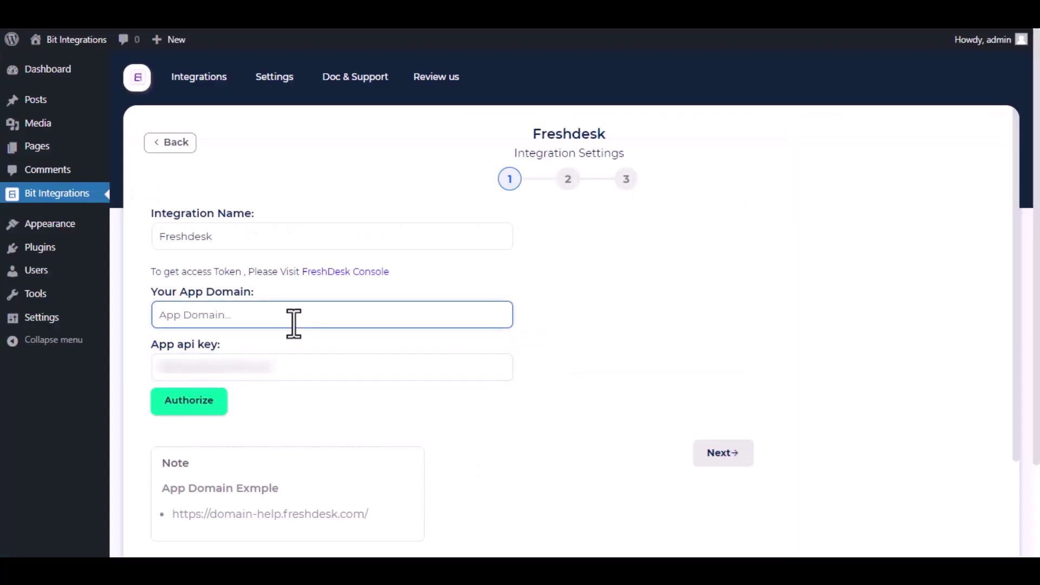
pyautogui.write('https://test9069.freshdesk.com/')
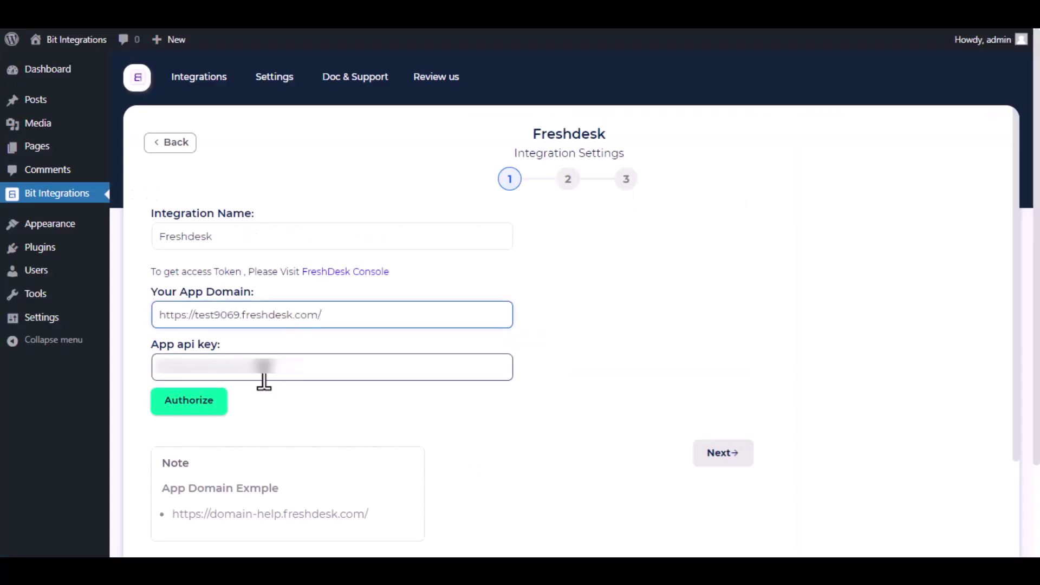
pyautogui.click(183, 410)
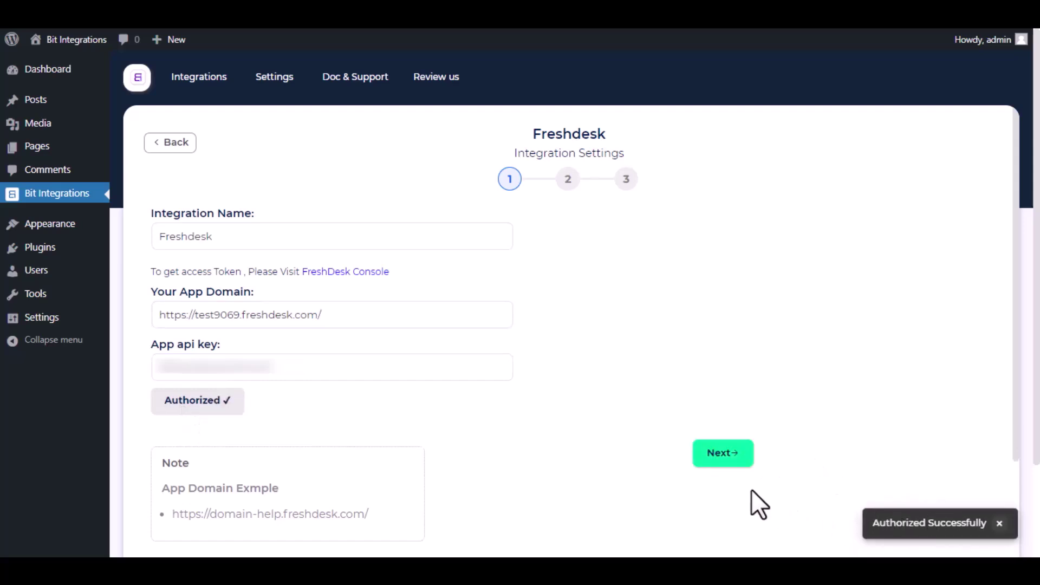
# Map the form's Email to Freshdesk email and set a custom subject 'Bit Integrations'
pyautogui.click(723, 453)
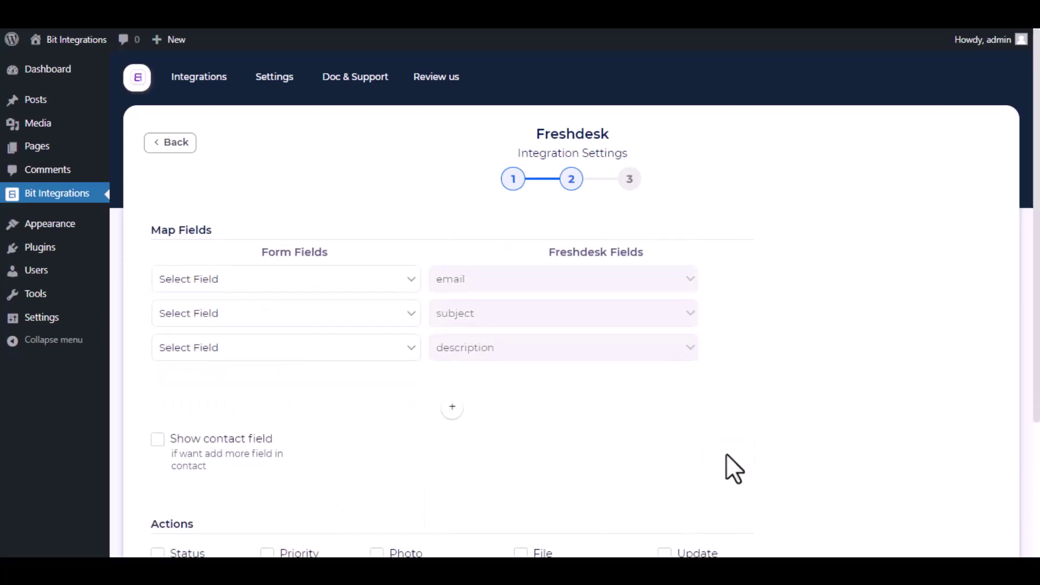
pyautogui.click(358, 281)
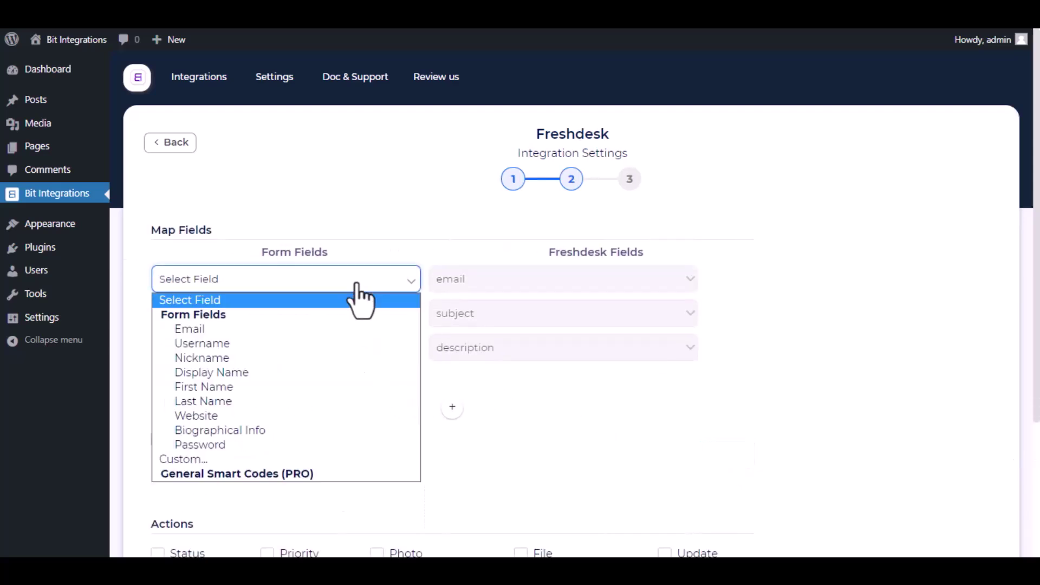
pyautogui.click(260, 329)
pyautogui.click(260, 323)
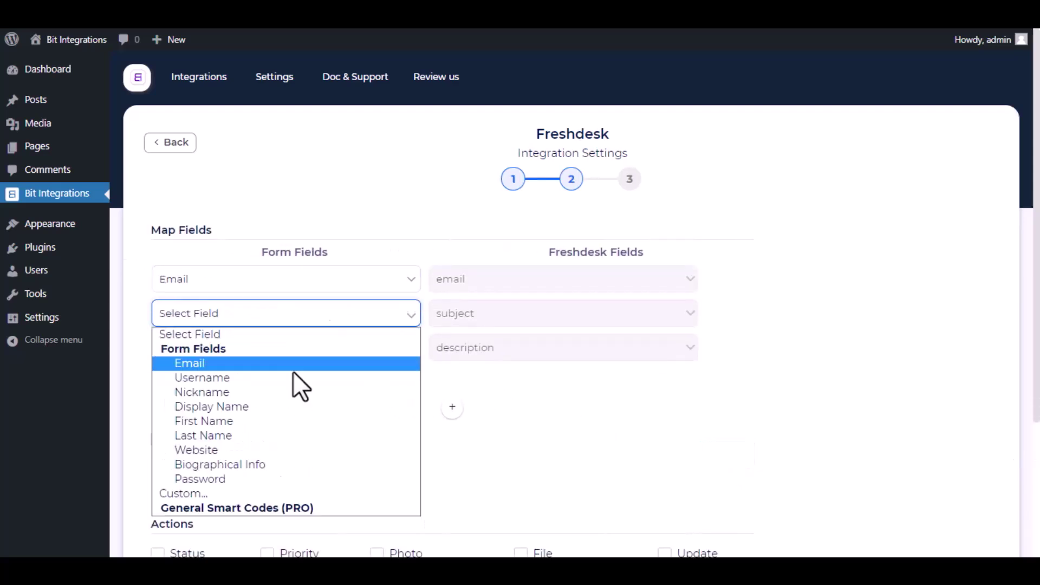
pyautogui.click(270, 493)
pyautogui.click(404, 321)
pyautogui.write('Bit ')
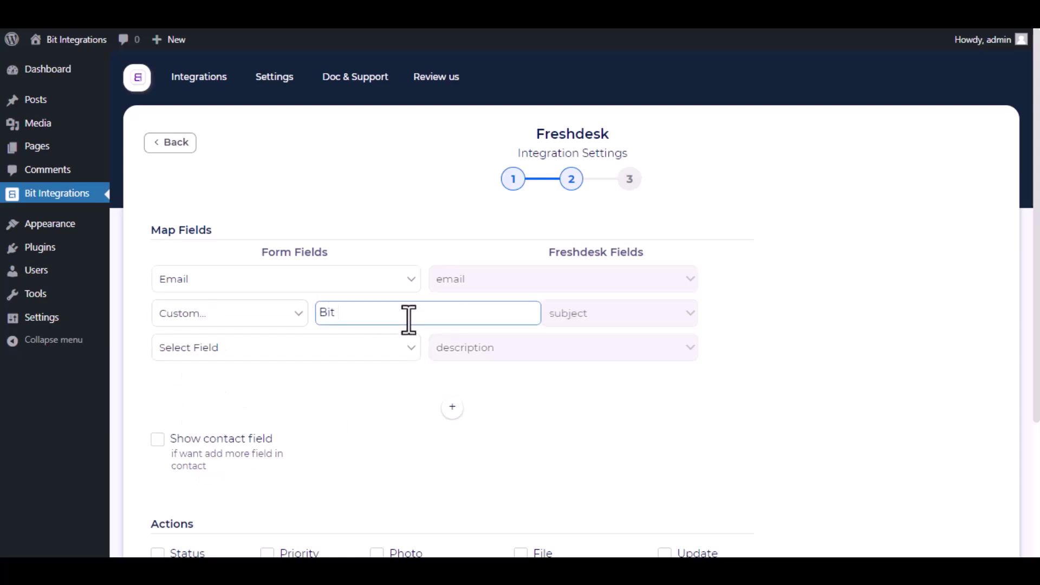
pyautogui.write('Integrations')
# Set a custom description 'Bit Apps Assist'
pyautogui.click(371, 355)
pyautogui.click(213, 525)
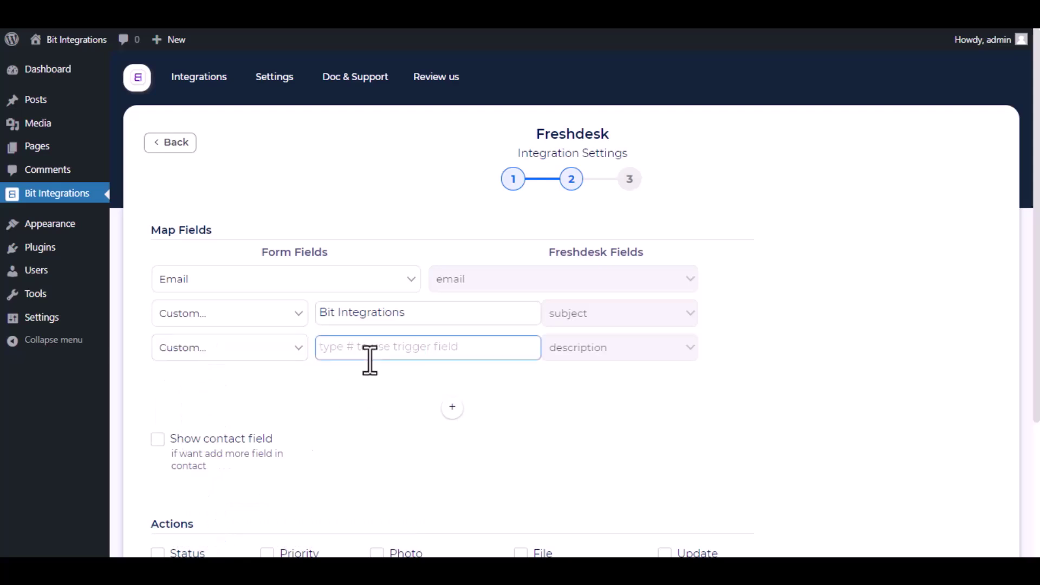
pyautogui.write('Bit Apps Assist')
pyautogui.click(583, 402)
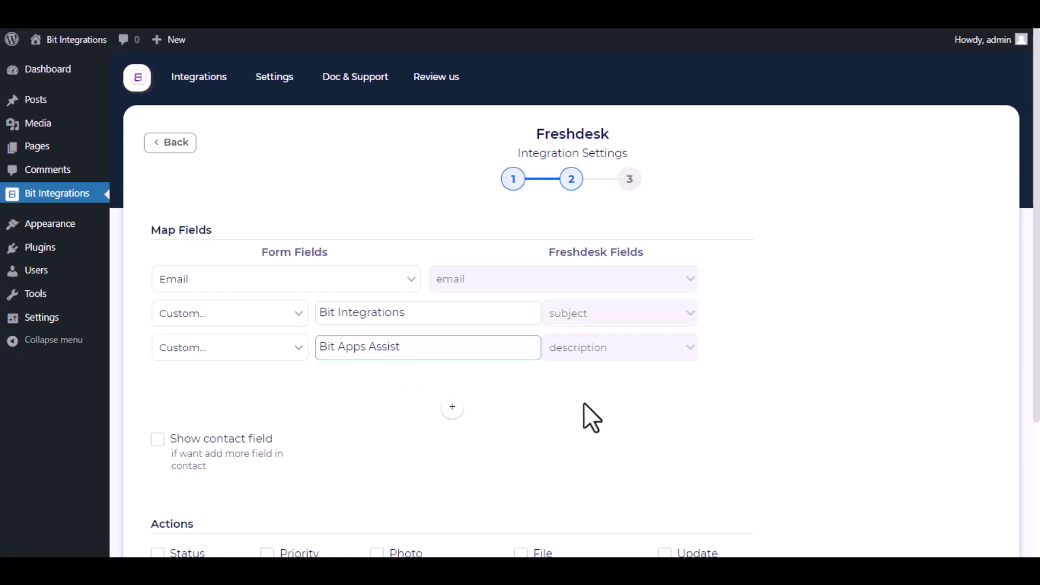
pyautogui.scroll(-2, 309, 392)
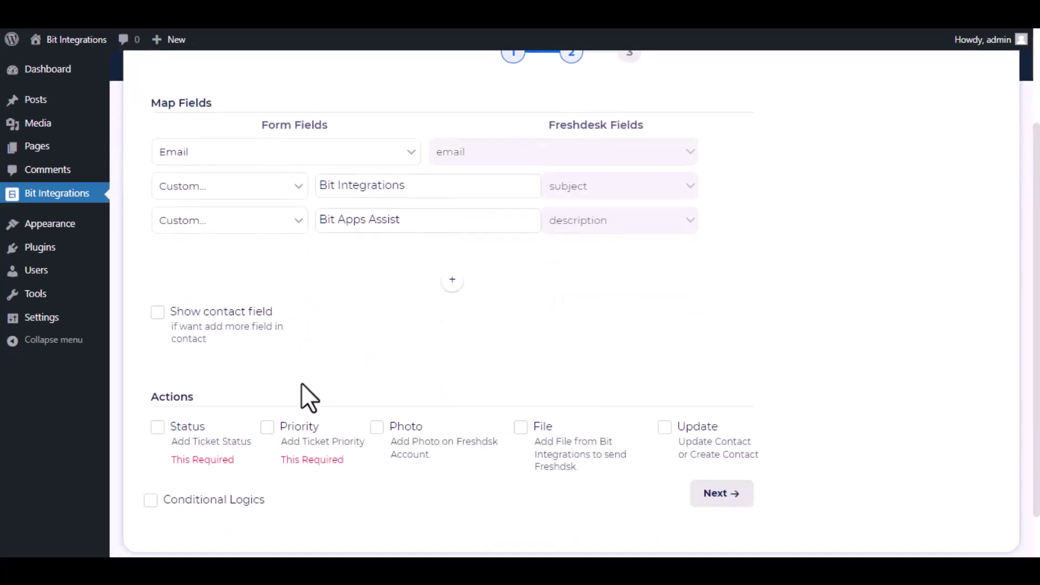
# Enable contact fields, mapping Display Name to contact Name and Email to contact Email
pyautogui.click(157, 313)
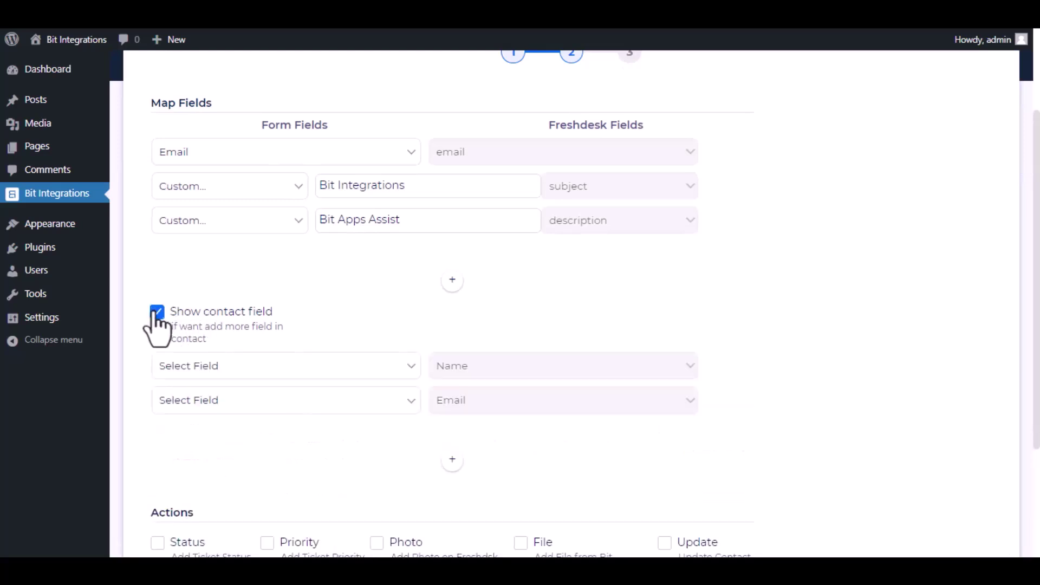
pyautogui.click(307, 368)
pyautogui.click(254, 242)
pyautogui.click(287, 404)
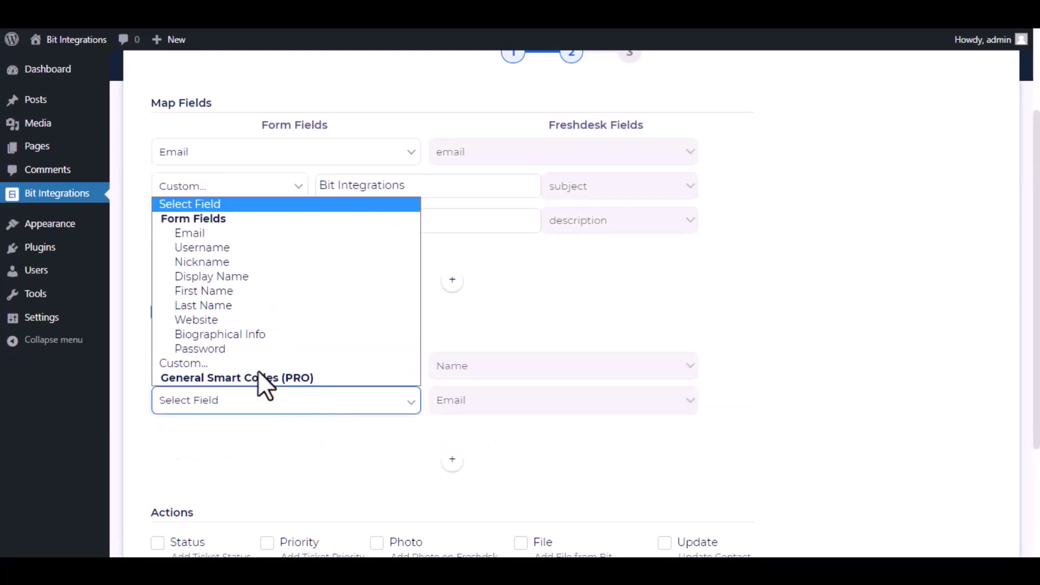
pyautogui.click(256, 238)
pyautogui.scroll(-3, 371, 448)
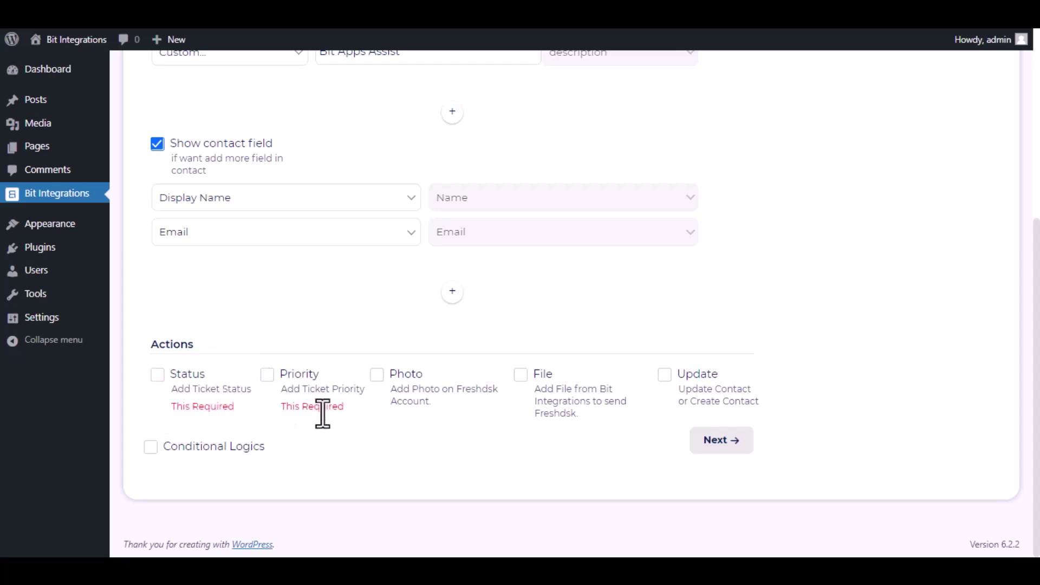
# Add a Status ticket action set to Open
pyautogui.click(158, 375)
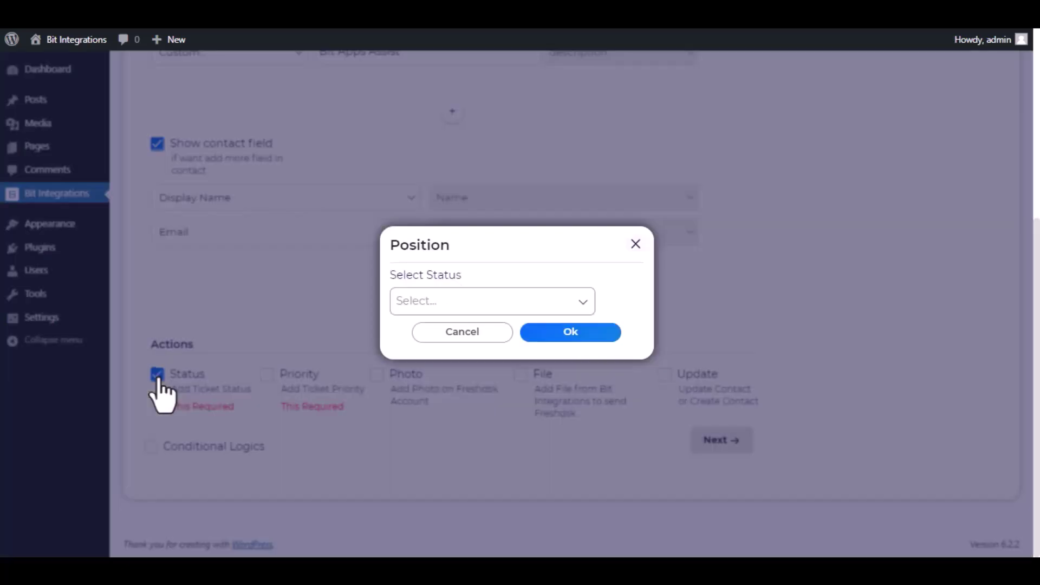
pyautogui.click(450, 299)
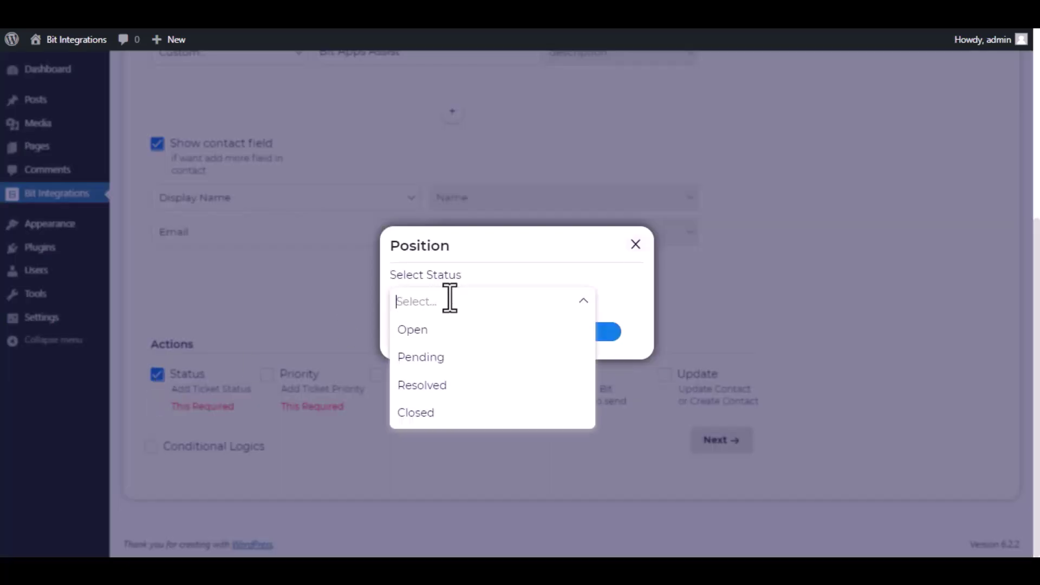
pyautogui.click(457, 331)
pyautogui.click(566, 333)
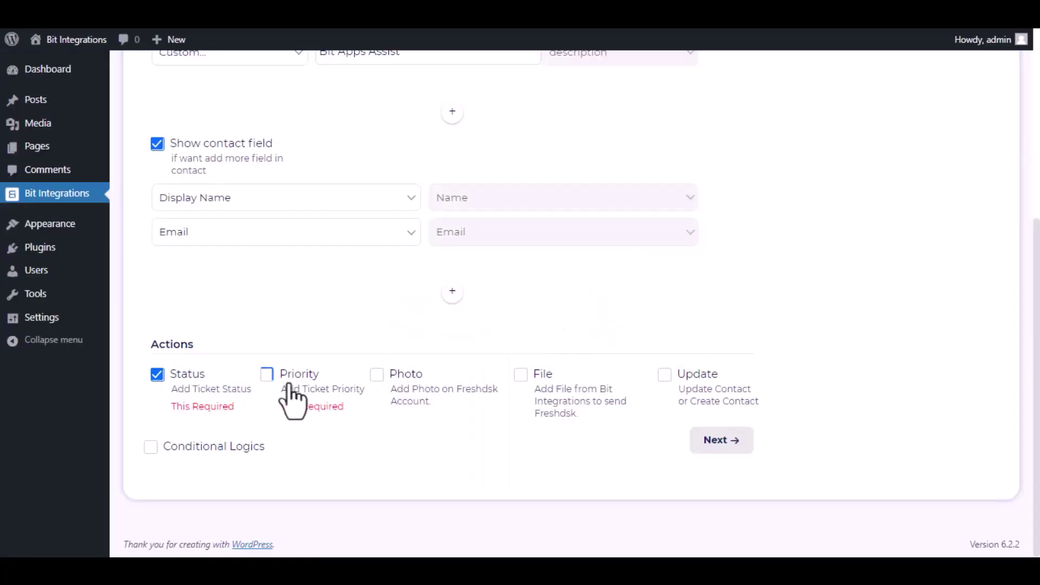
# Add a Priority ticket action set to Medium
pyautogui.click(267, 381)
pyautogui.click(455, 304)
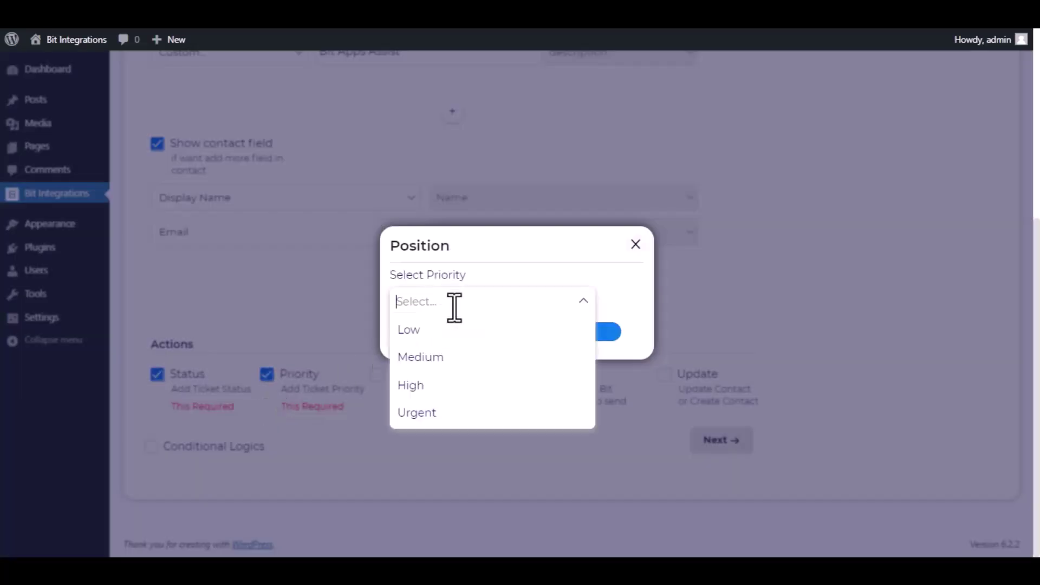
pyautogui.click(477, 355)
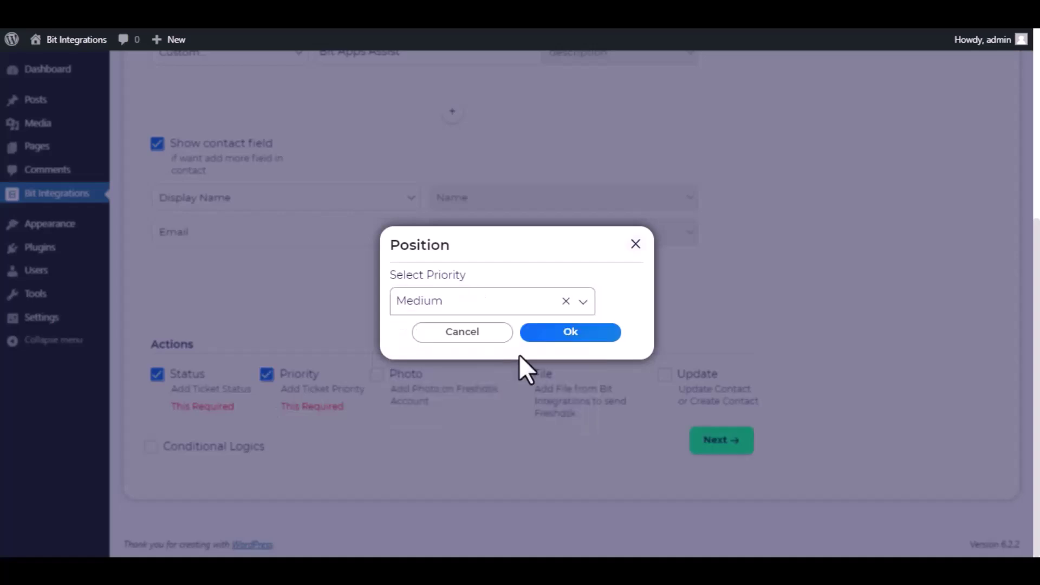
pyautogui.click(574, 333)
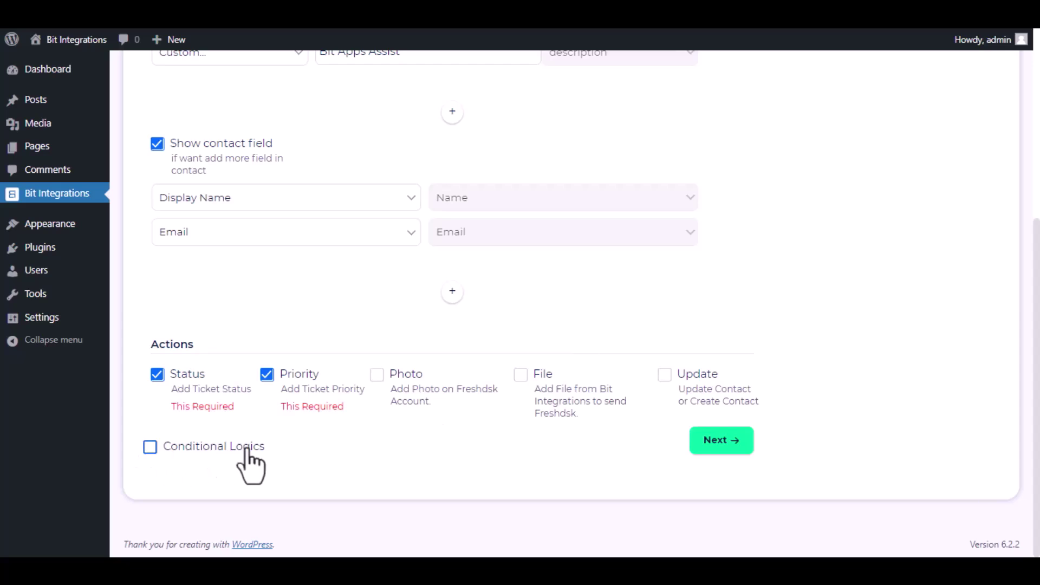
# Leave conditional logic switched off and advance to the final step of the Freshdesk integration
pyautogui.click(152, 447)
pyautogui.scroll(-2, 240, 432)
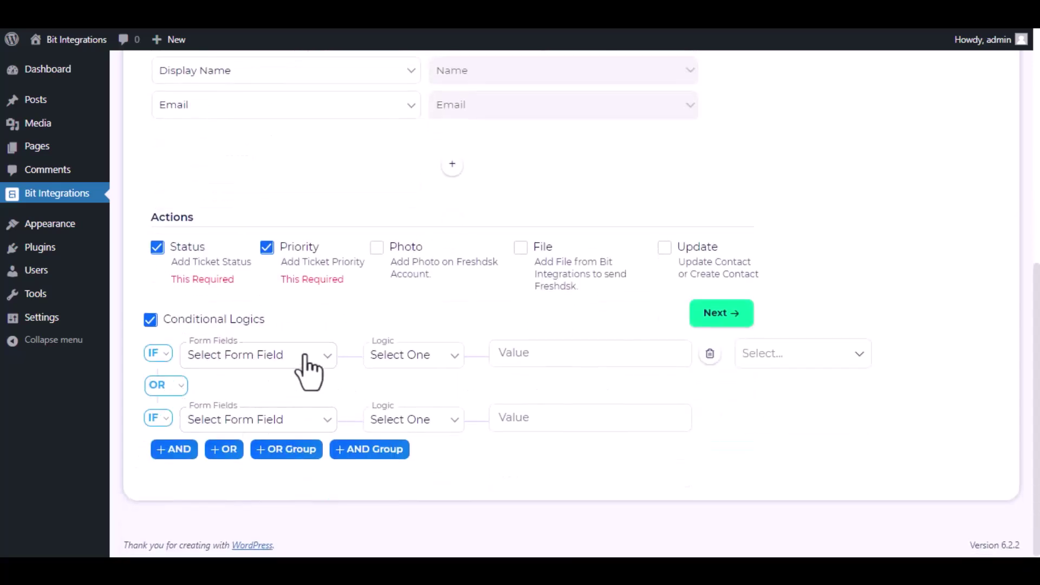
pyautogui.click(151, 321)
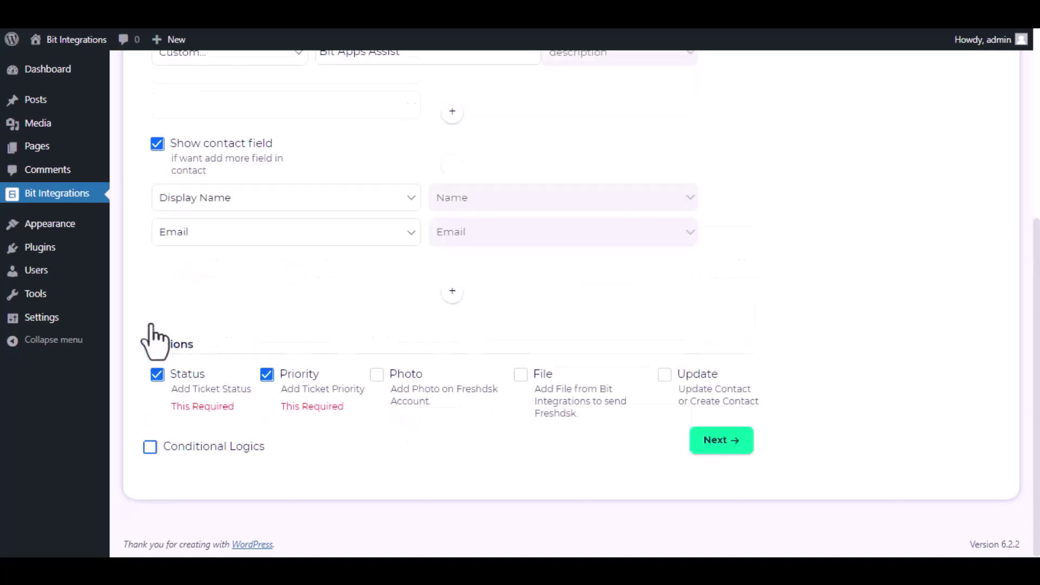
pyautogui.click(723, 440)
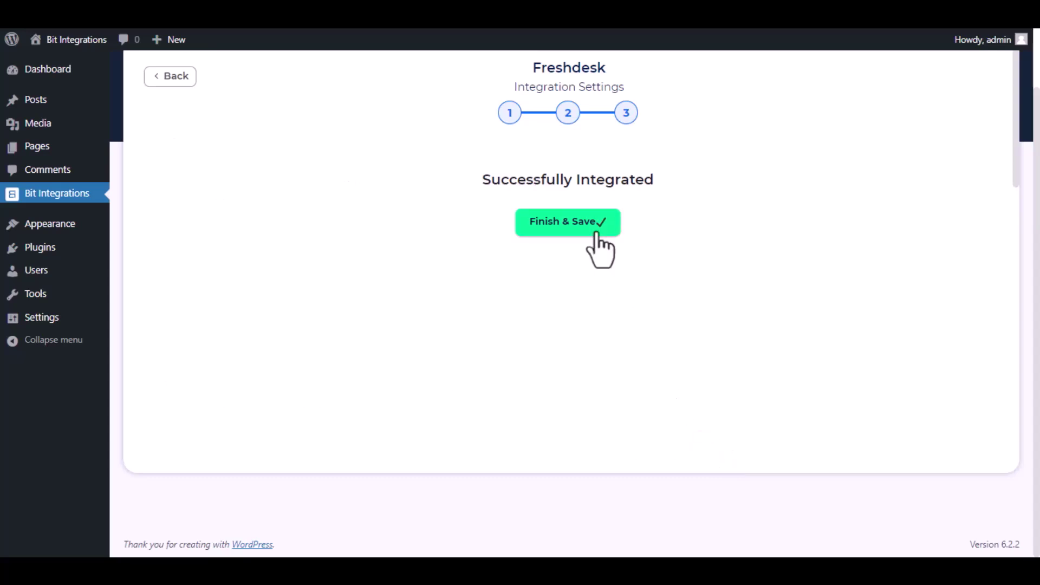
# Save the integration, then submit the Spectra form with name 'Bit Integrations', an e-mail address and phone number
pyautogui.click(592, 227)
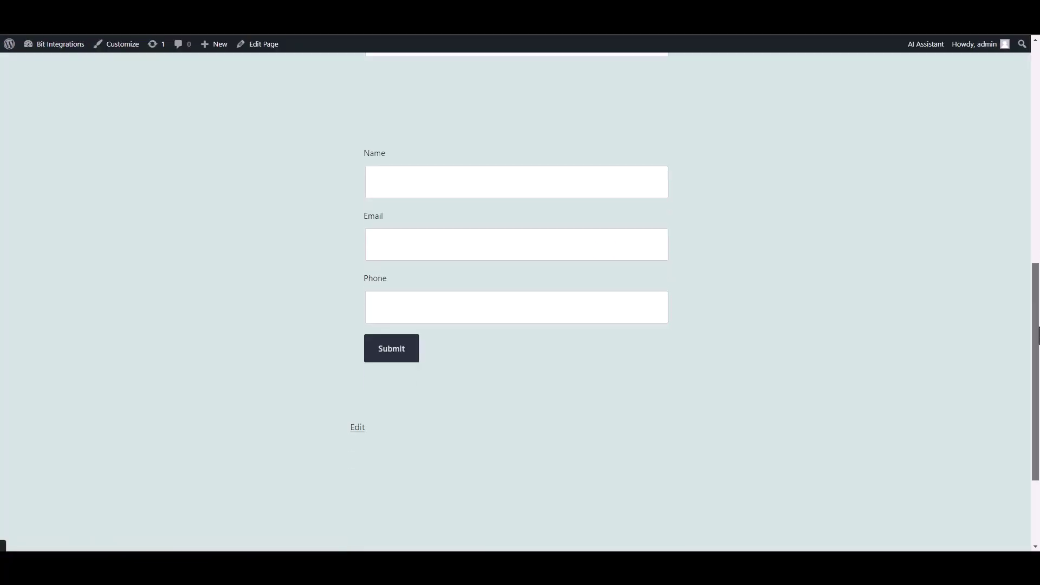
pyautogui.scroll(2, 1032, 324)
pyautogui.click(615, 216)
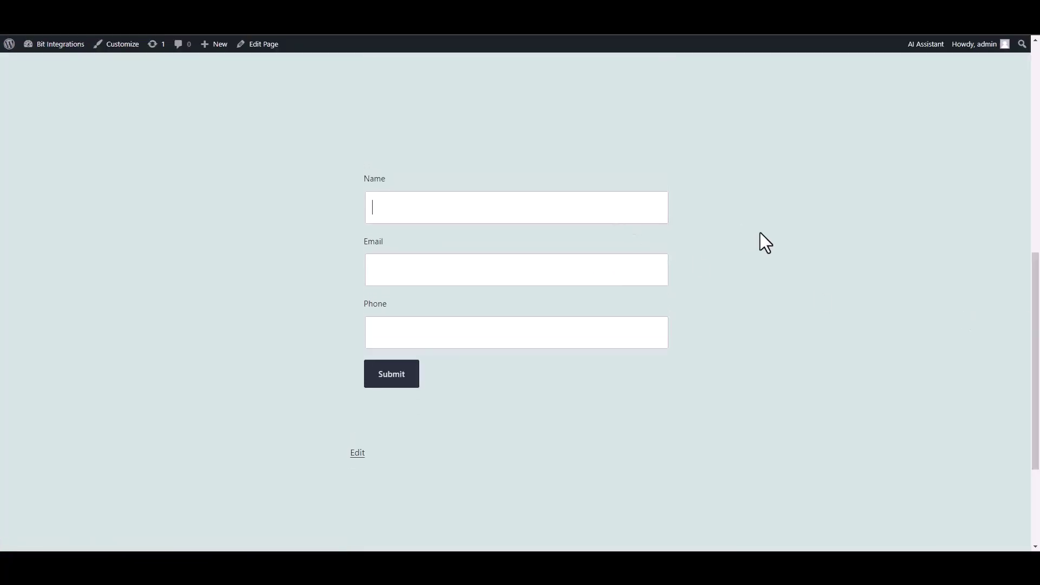
pyautogui.write('B')
pyautogui.write('it Integra')
pyautogui.write('tions')
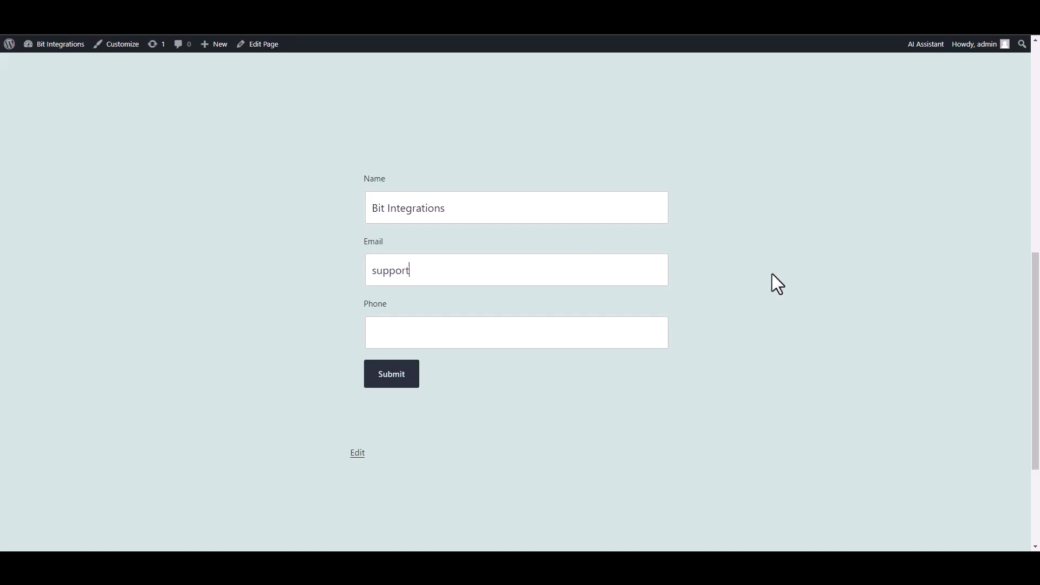
pyautogui.press('Tab')
pyautogui.write('444555666')
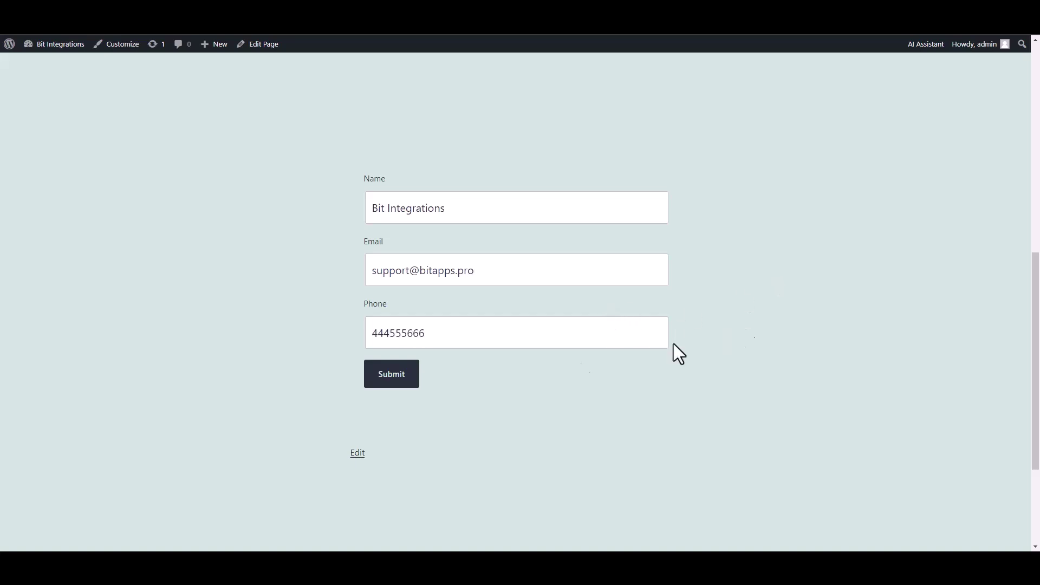
pyautogui.click(412, 383)
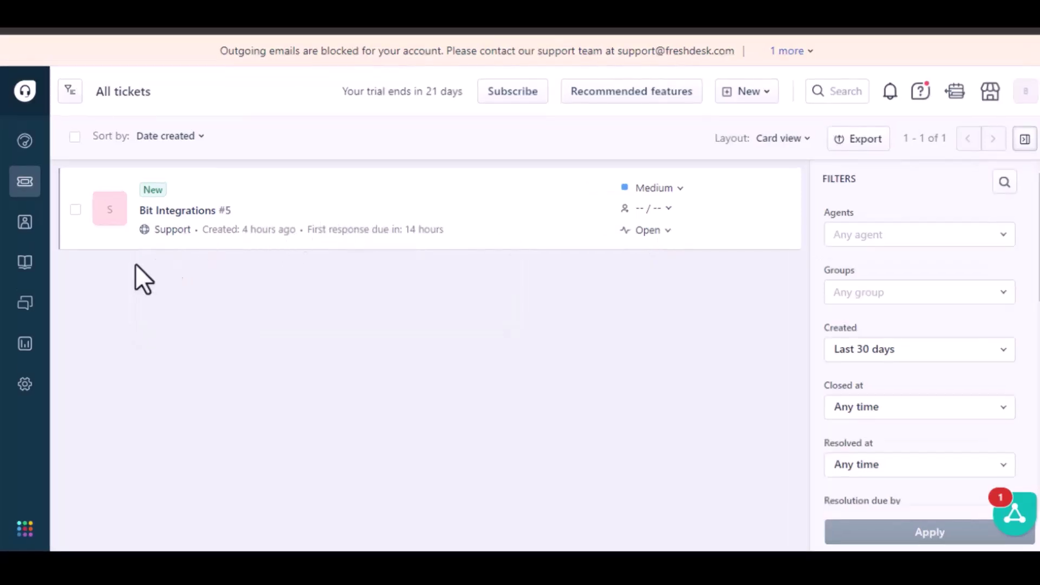
# Open the Freshdesk Contacts list to confirm the new Support contact was created
pyautogui.moveTo(25, 234)
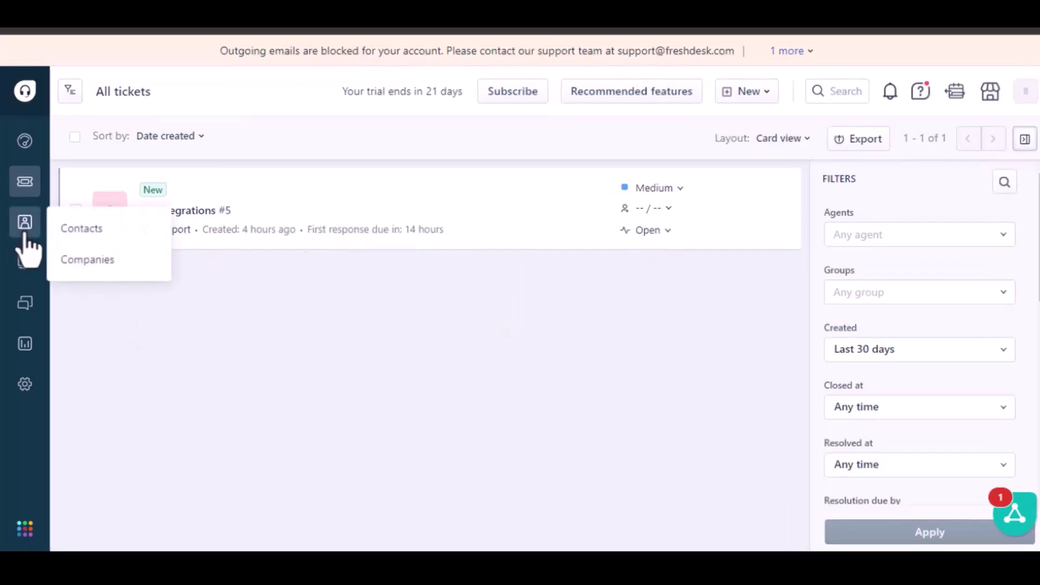
pyautogui.click(82, 230)
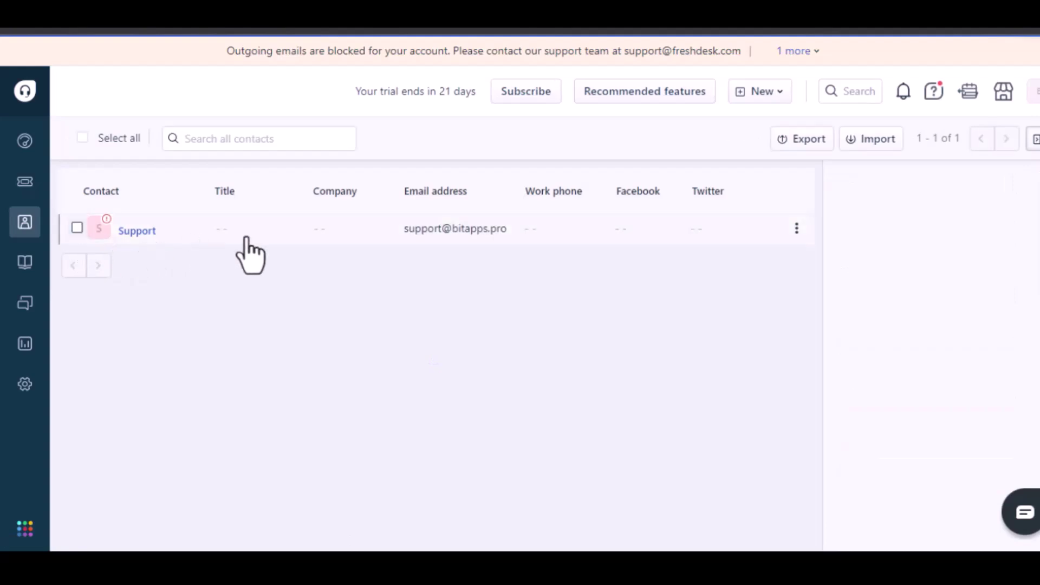